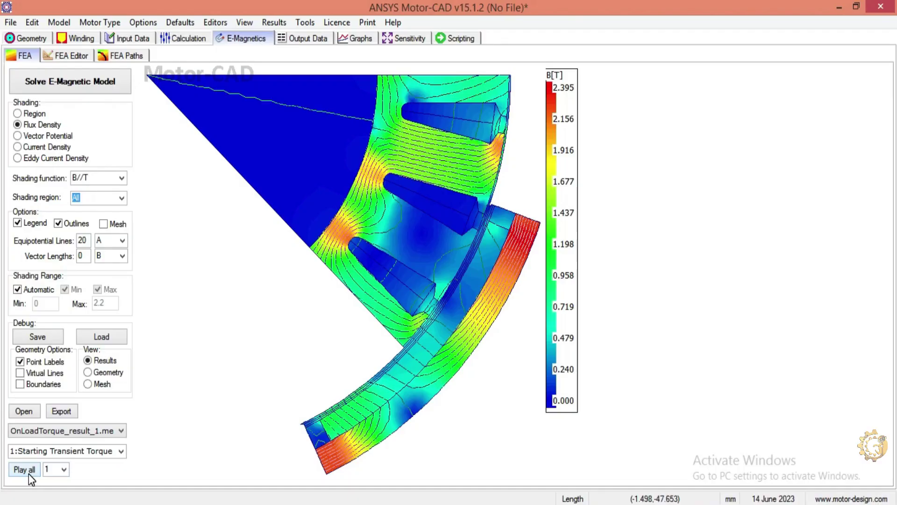
Step: Play the on-load flux density field animation of the solved model
{"action": "left_click", "coordinate": [30, 472]}
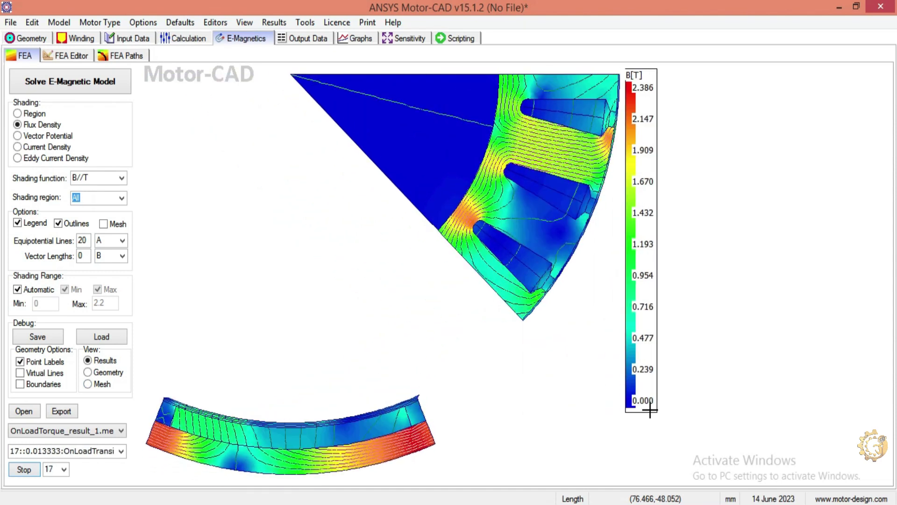
Step: Replay the flux density field animation from the beginning
{"action": "left_click", "coordinate": [29, 471]}
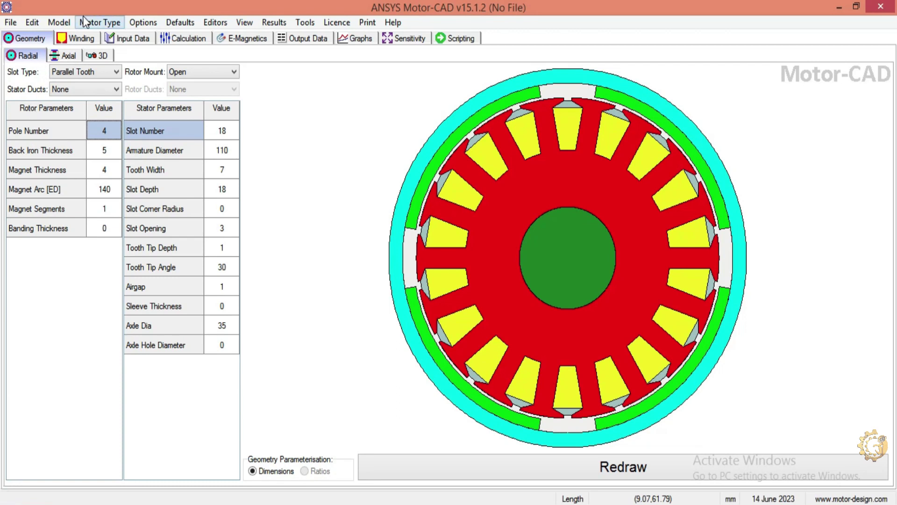
Step: Switch the motor type to BPMOR with a pole number of 8
{"action": "left_click", "coordinate": [64, 23]}
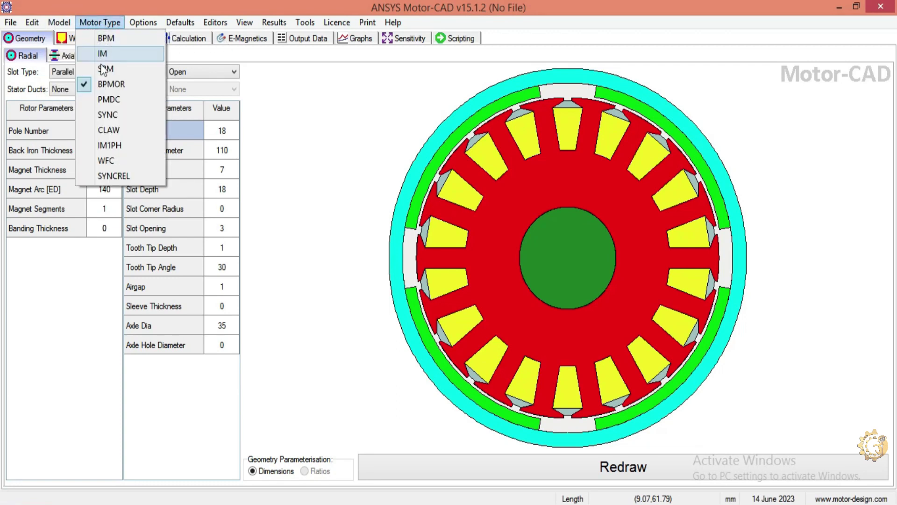
{"action": "left_click", "coordinate": [102, 89]}
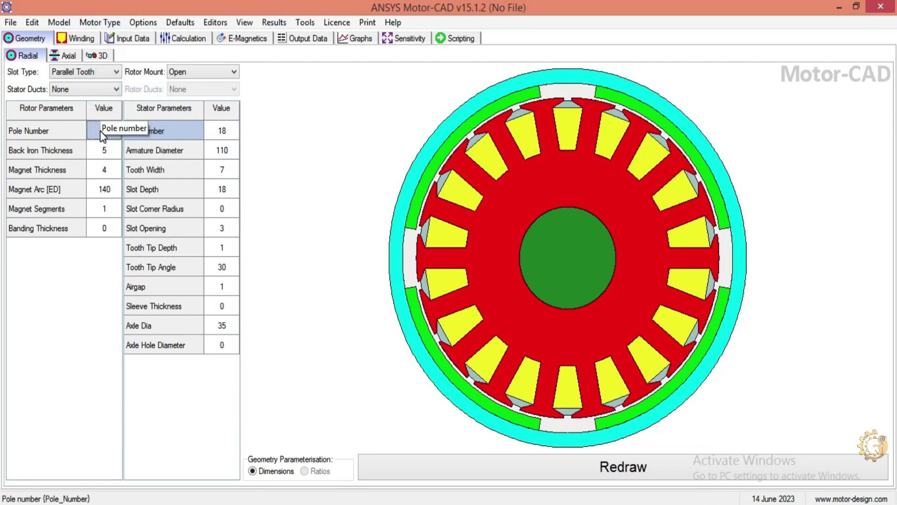
{"action": "type", "text": "8"}
{"action": "key", "text": "Return"}
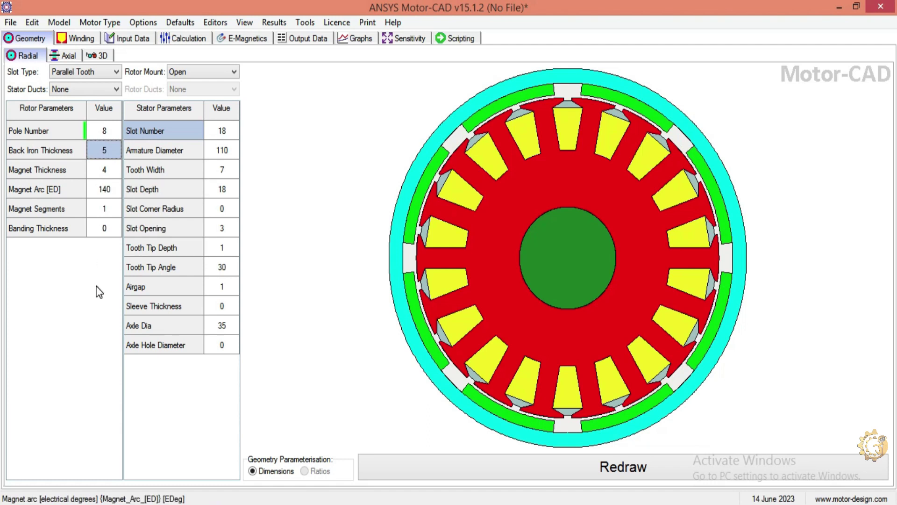
Step: Set rotor back iron thickness 4, magnet thickness 3.4 and magnet arc 160
{"action": "left_click", "coordinate": [105, 151]}
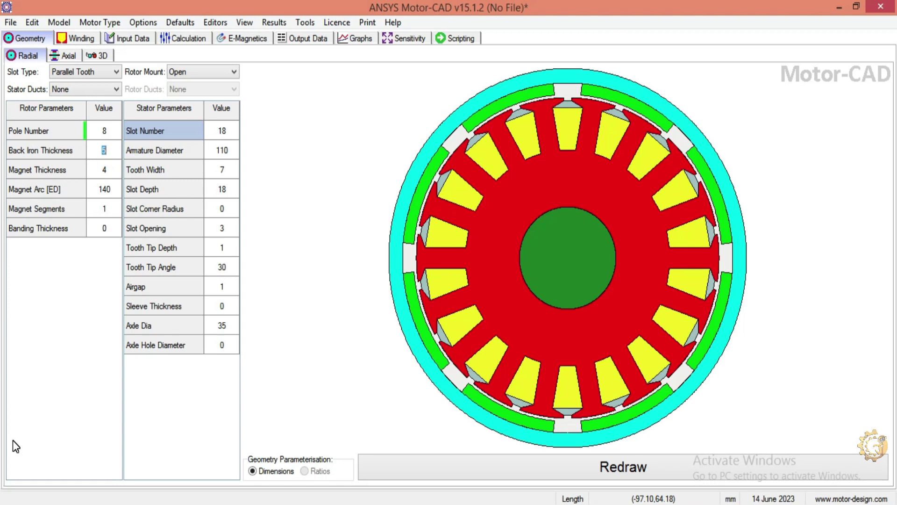
{"action": "type", "text": "4"}
{"action": "key", "text": "Return"}
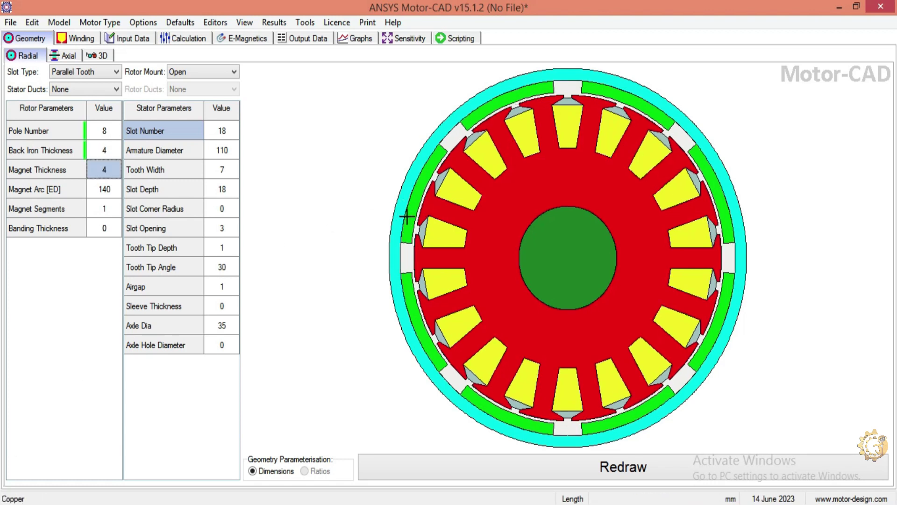
{"action": "left_click", "coordinate": [104, 170]}
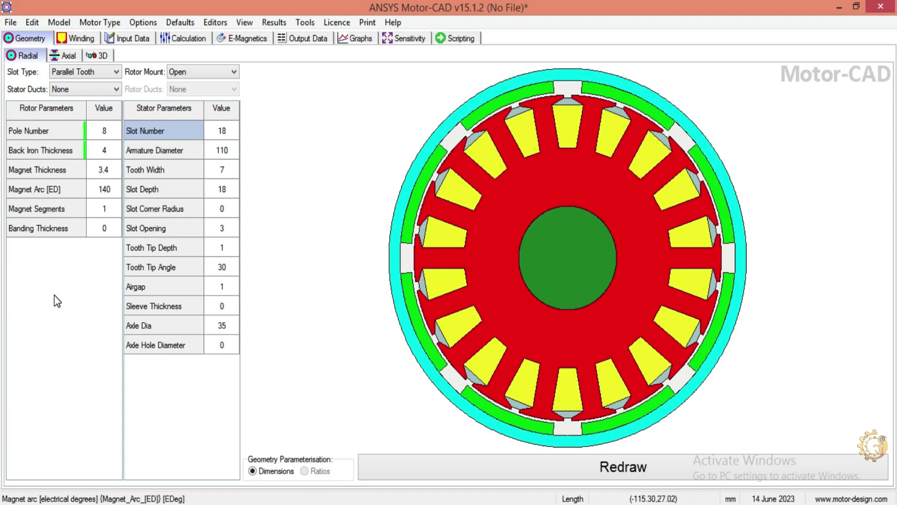
{"action": "key", "text": "Return"}
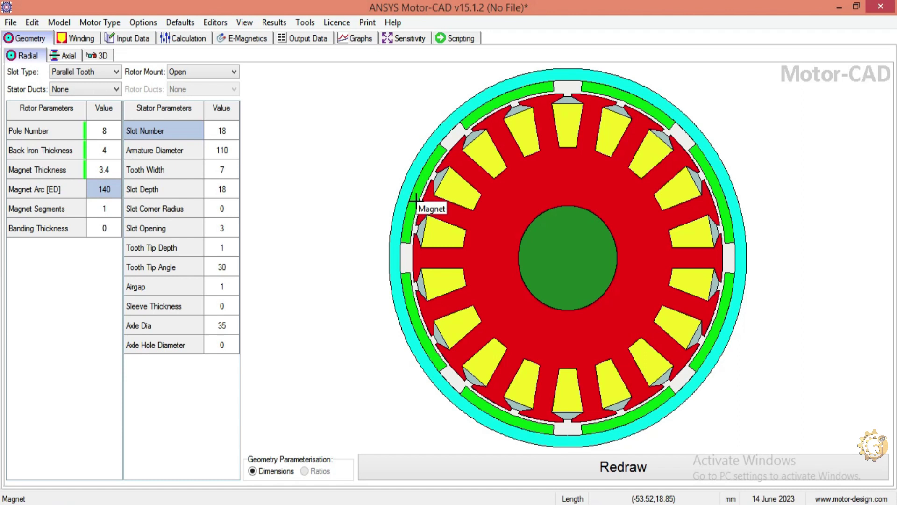
{"action": "left_click", "coordinate": [107, 190]}
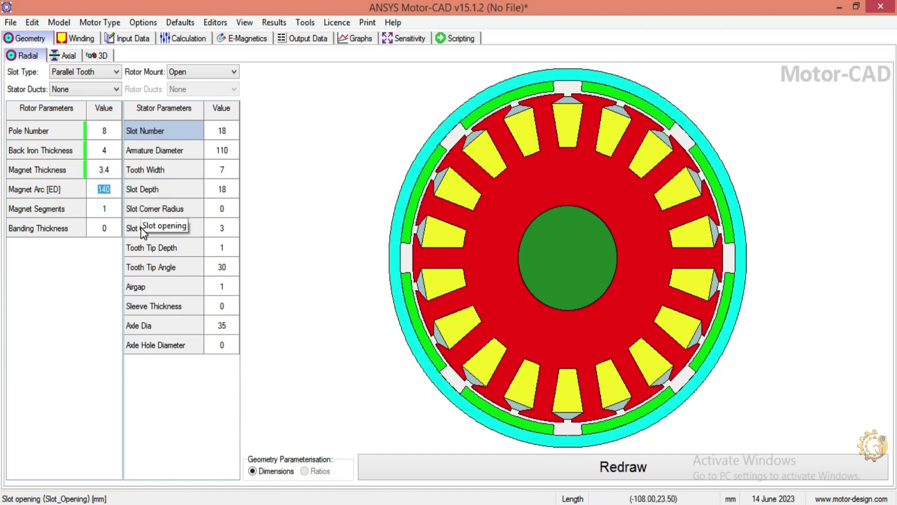
{"action": "type", "text": "160"}
{"action": "key", "text": "Return"}
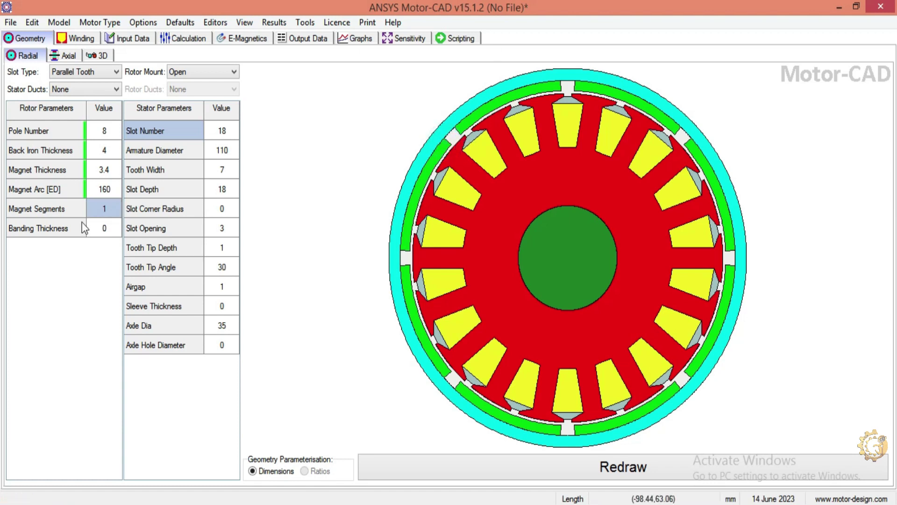
{"action": "left_click", "coordinate": [99, 209]}
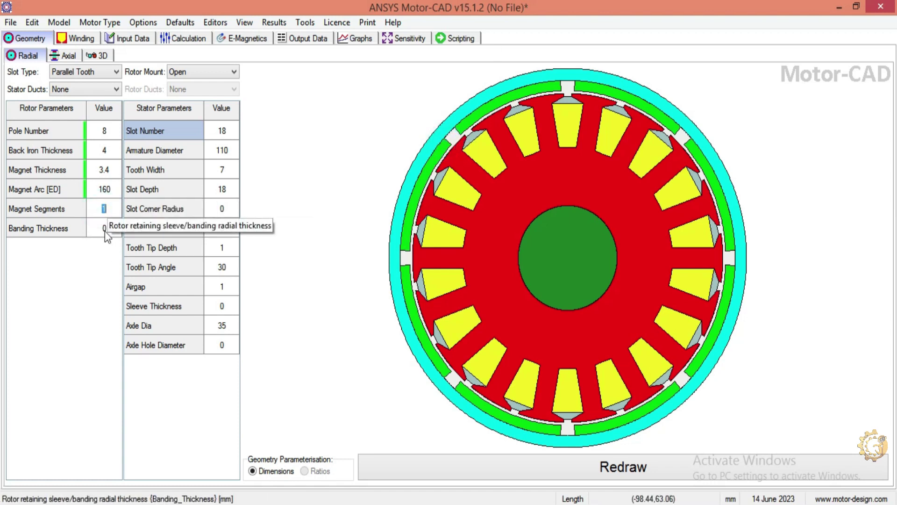
{"action": "left_click", "coordinate": [226, 135]}
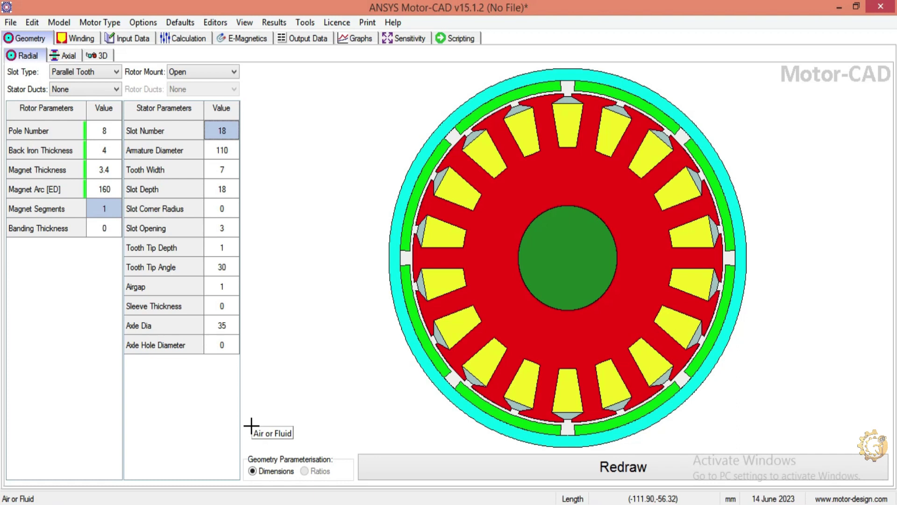
Step: Set 24 stator slots and tooth width 8, keeping armature diameter 110
{"action": "type", "text": "24"}
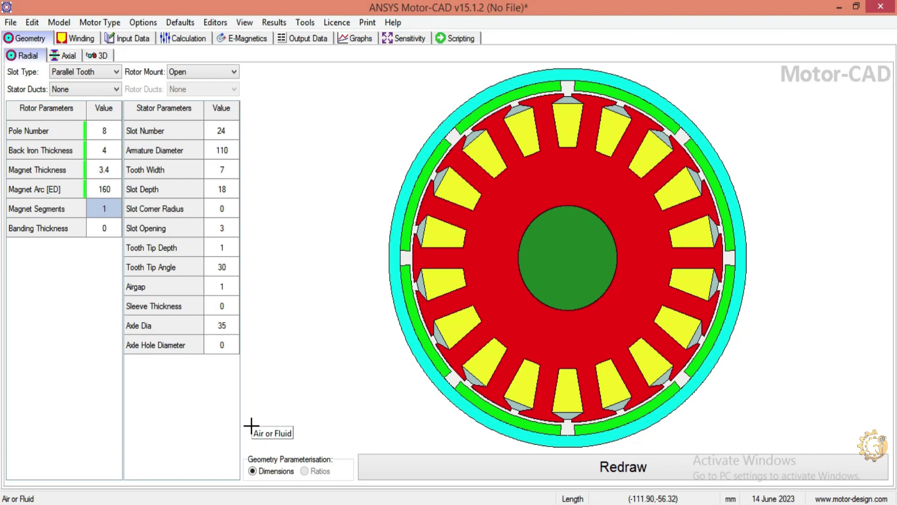
{"action": "key", "text": "Return"}
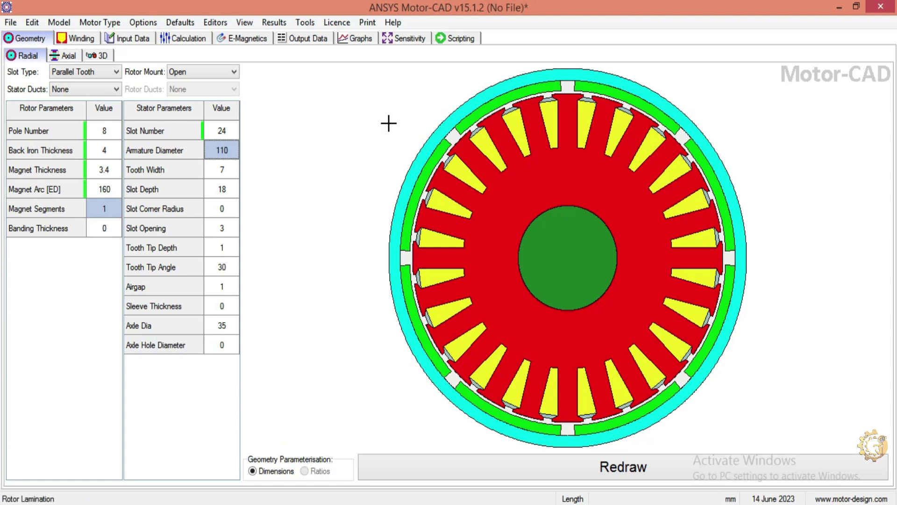
{"action": "left_click", "coordinate": [222, 150]}
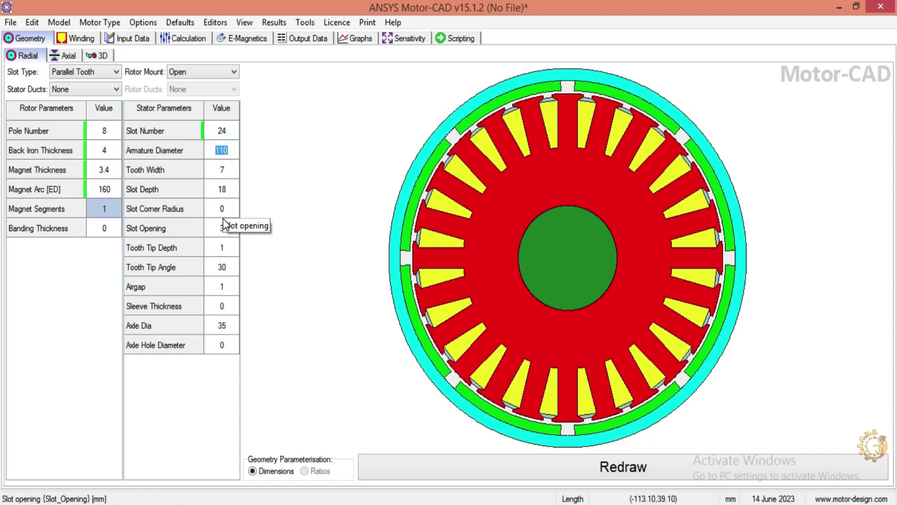
{"action": "key", "text": "End"}
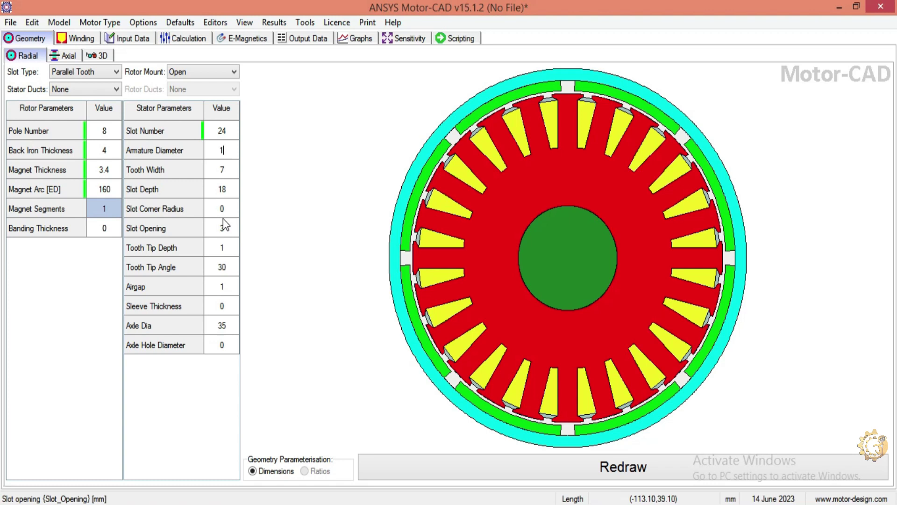
{"action": "key", "text": "Return"}
{"action": "left_click", "coordinate": [222, 169]}
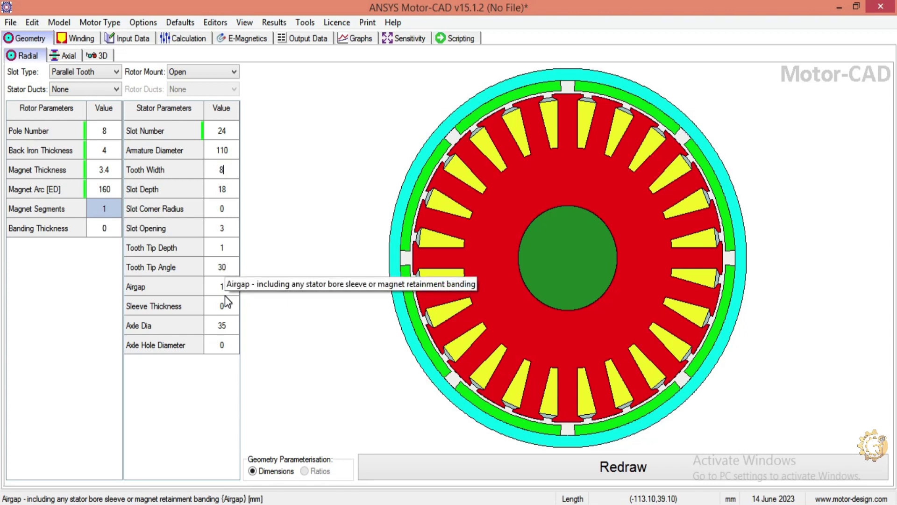
{"action": "type", "text": "8"}
{"action": "key", "text": "Return"}
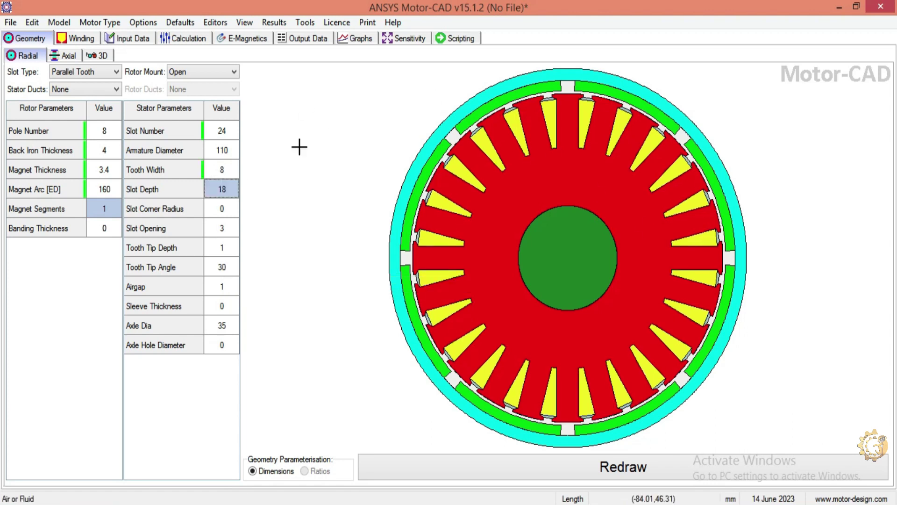
Step: Set slot depth 16, slot corner radius 1 and slot opening 2.5
{"action": "left_click", "coordinate": [215, 192]}
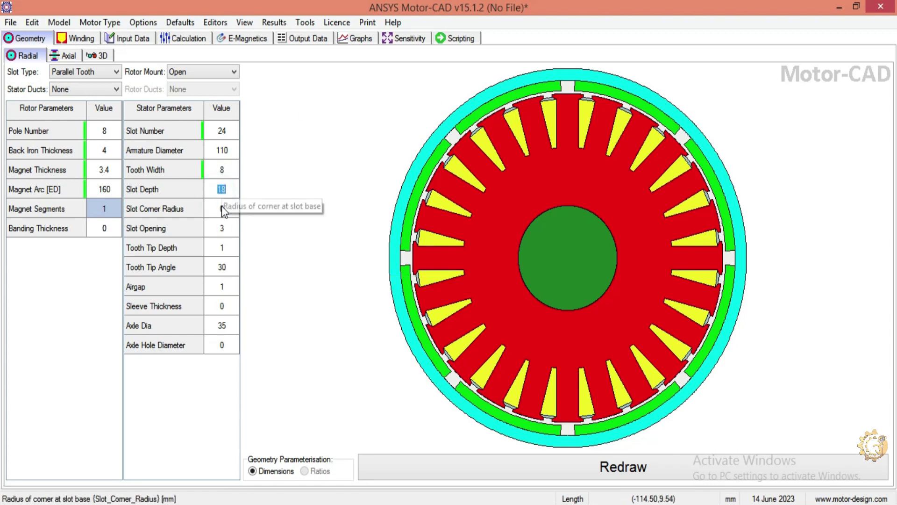
{"action": "type", "text": "16"}
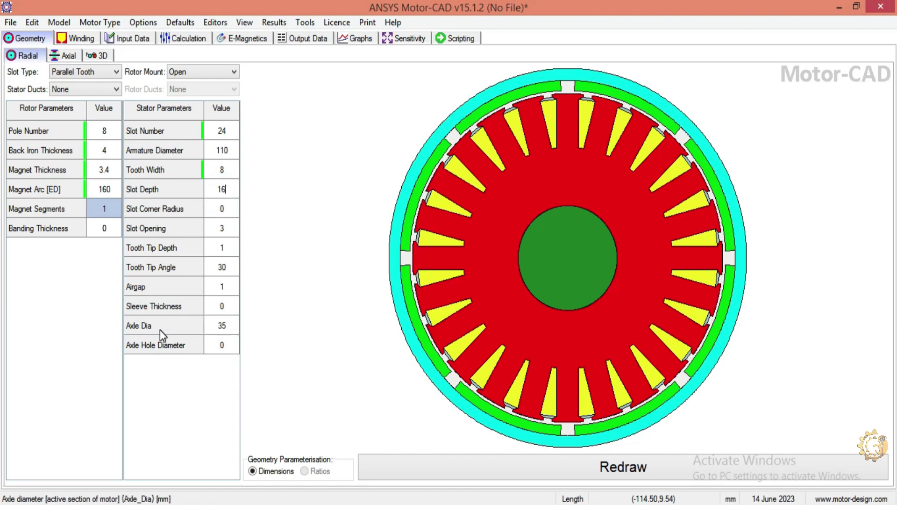
{"action": "key", "text": "Return"}
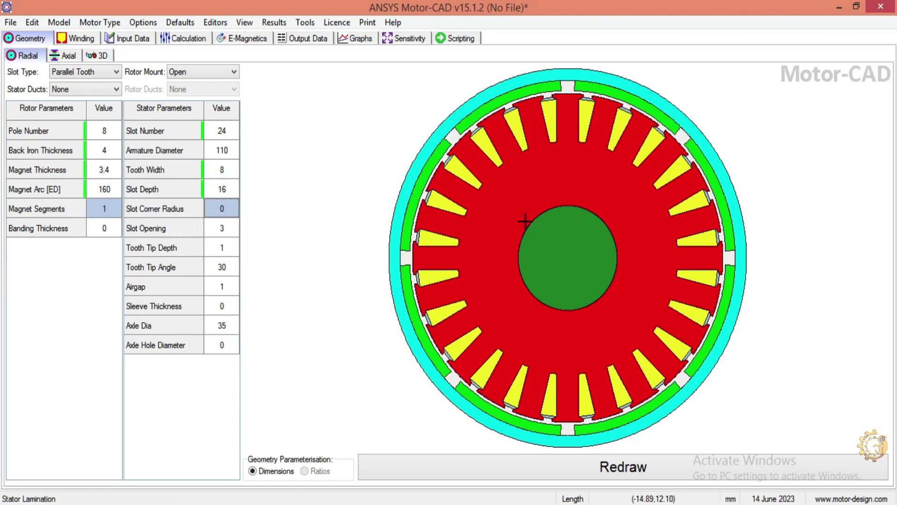
{"action": "left_click", "coordinate": [218, 212]}
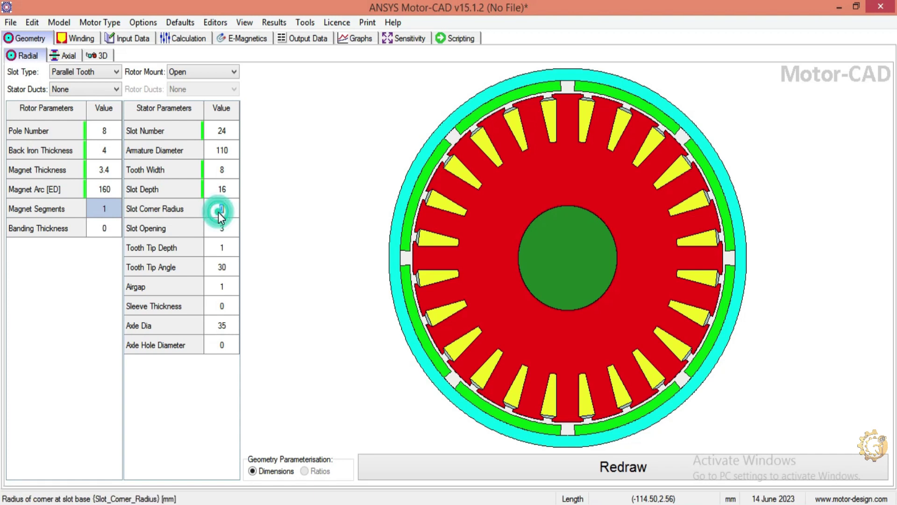
{"action": "type", "text": "1"}
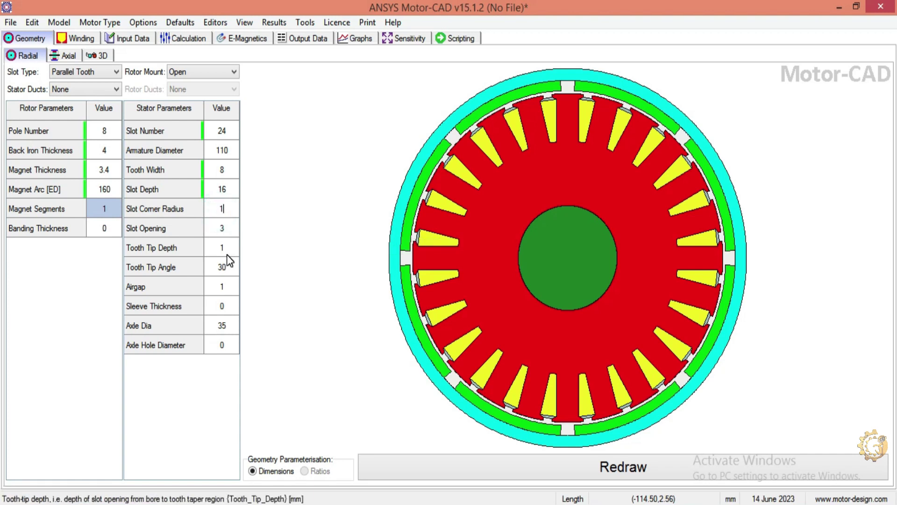
{"action": "key", "text": "Return"}
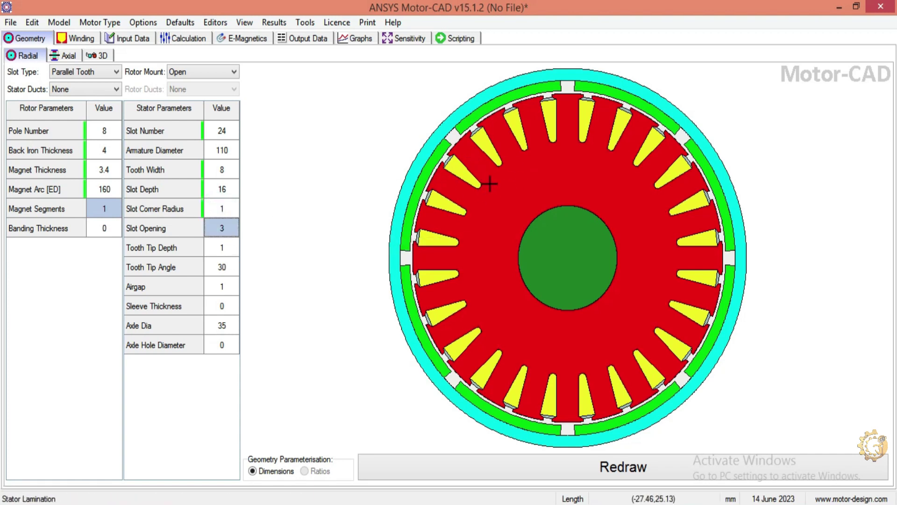
{"action": "left_click", "coordinate": [221, 232]}
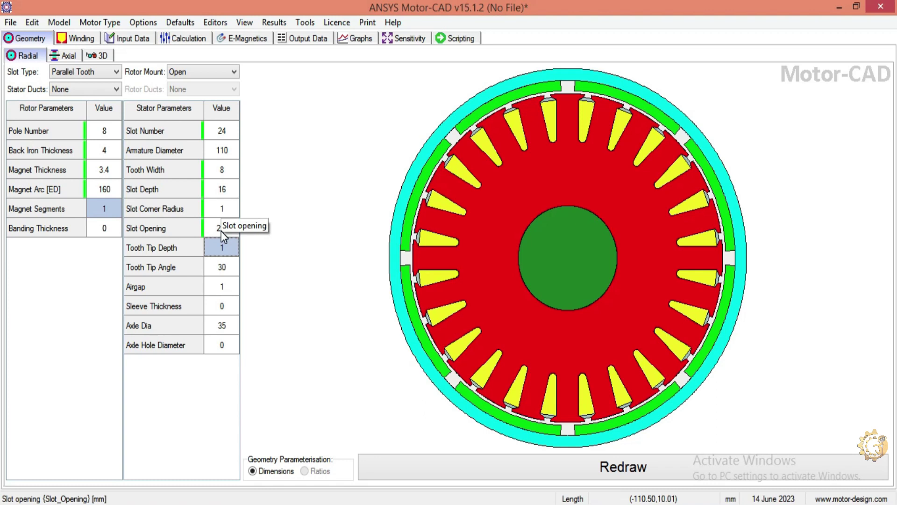
{"action": "key", "text": "Return"}
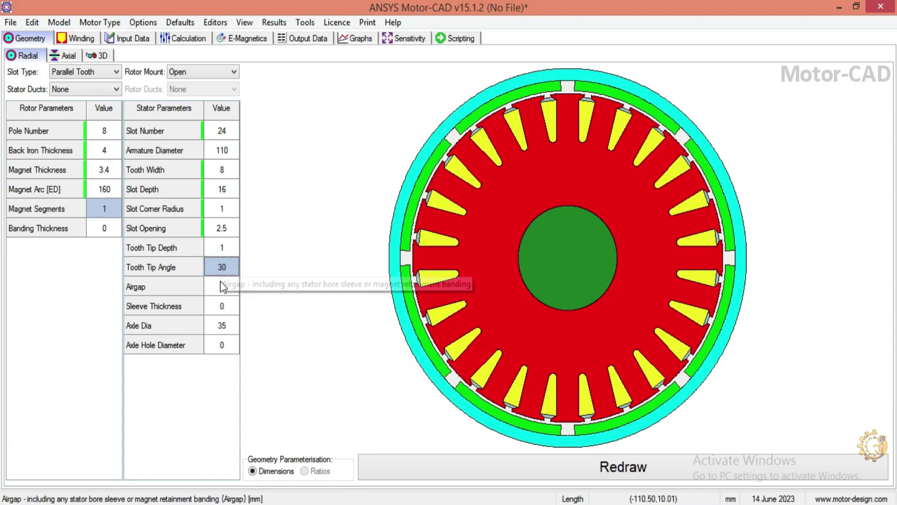
Step: Enlarge the axle diameter to 70
{"action": "left_click", "coordinate": [221, 292]}
{"action": "left_click", "coordinate": [220, 326]}
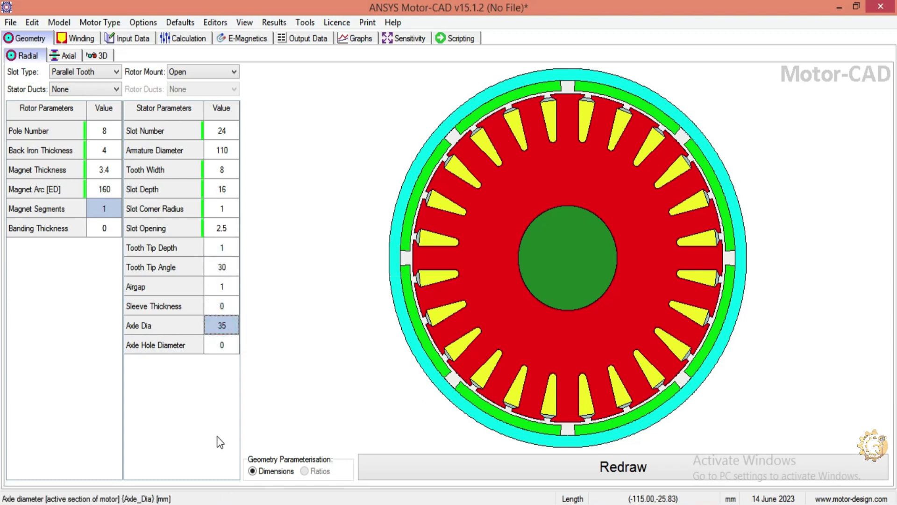
{"action": "type", "text": "7"}
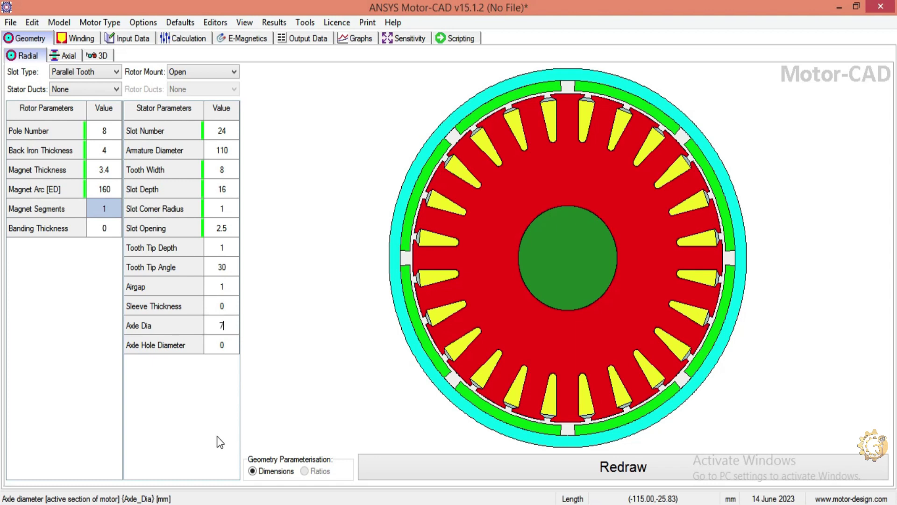
{"action": "type", "text": "0"}
{"action": "key", "text": "Return"}
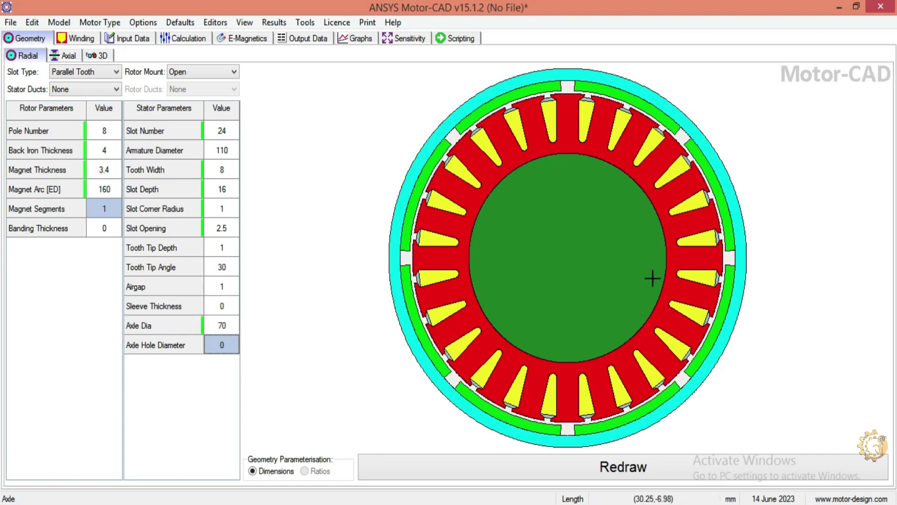
{"action": "left_click", "coordinate": [72, 57]}
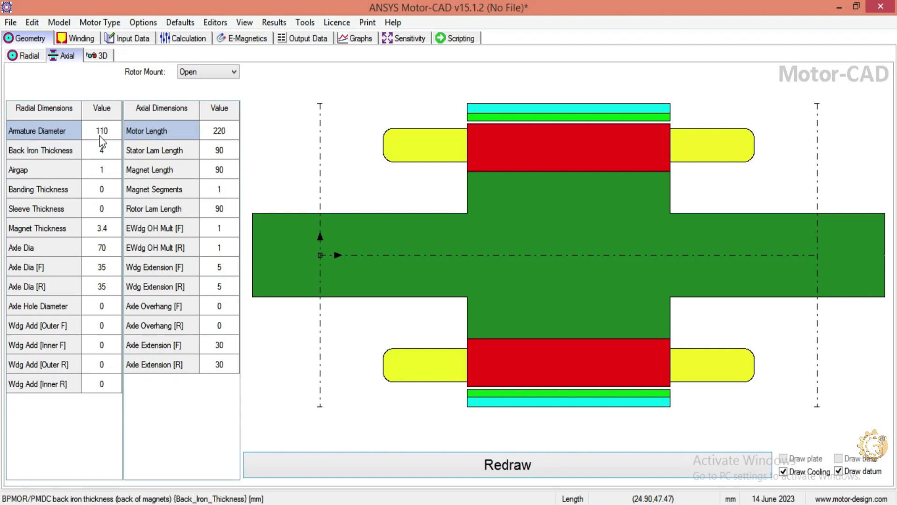
Step: Set motor length 58 and stator lamination, magnet and rotor lamination lengths to 56
{"action": "left_click", "coordinate": [216, 132]}
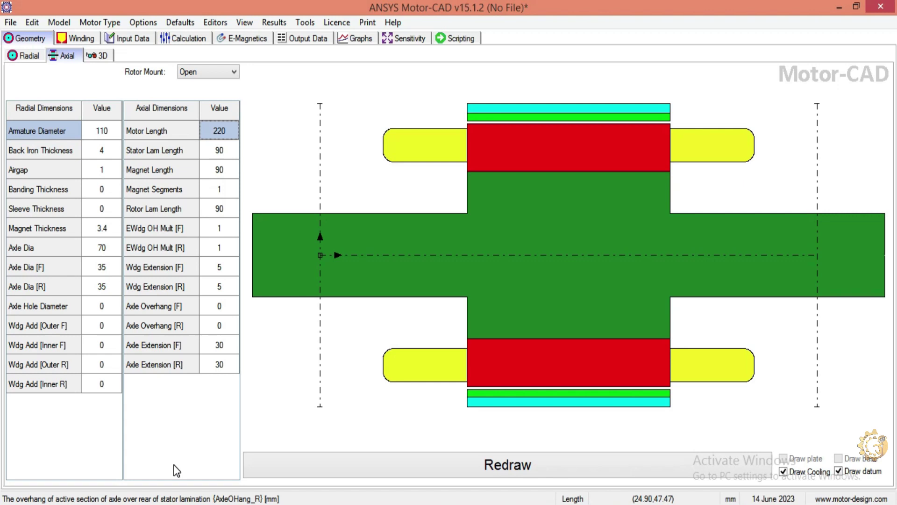
{"action": "type", "text": "58"}
{"action": "key", "text": "Return"}
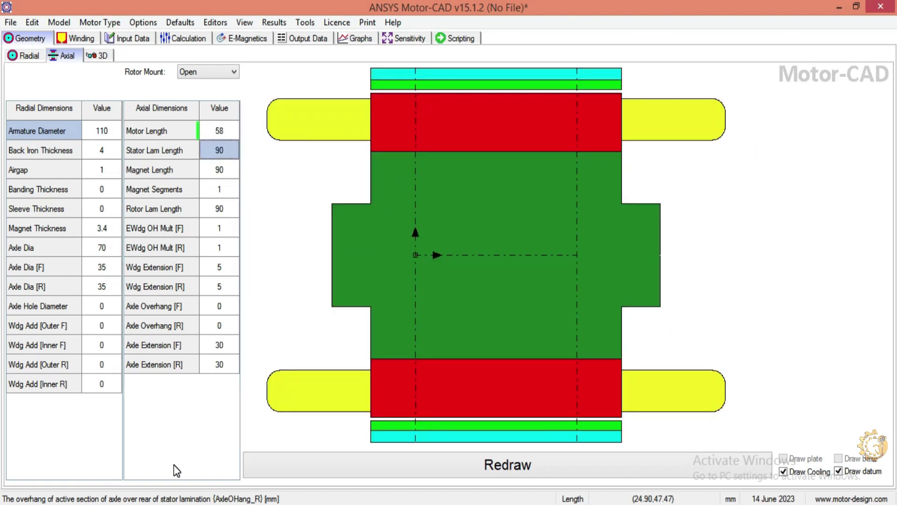
{"action": "left_click", "coordinate": [218, 151]}
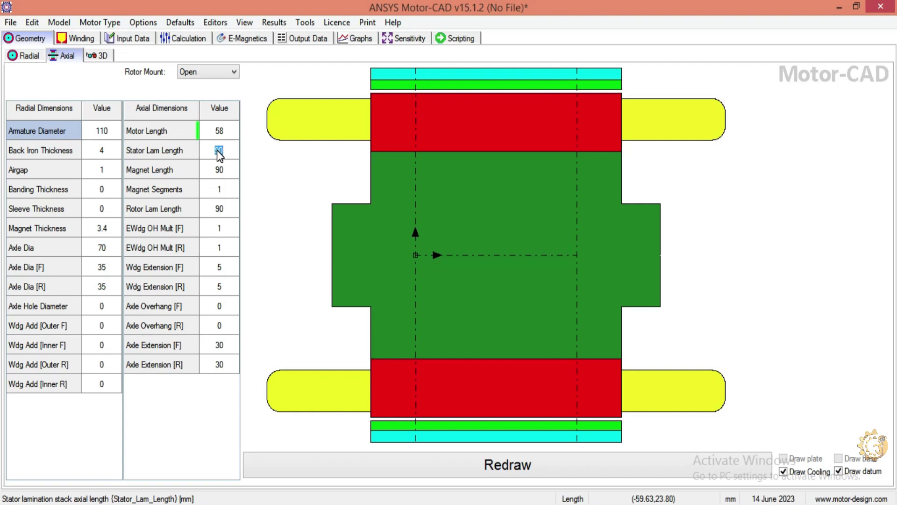
{"action": "type", "text": "56"}
{"action": "key", "text": "Return"}
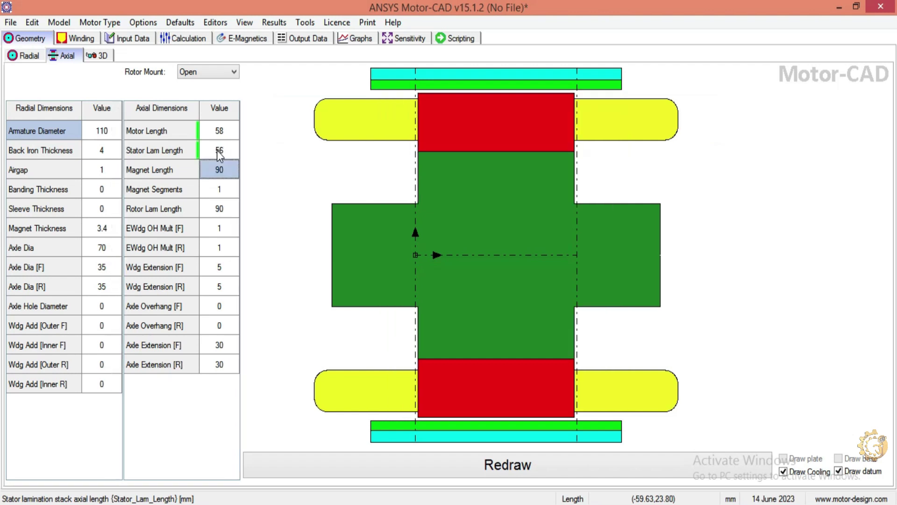
{"action": "left_click", "coordinate": [218, 169]}
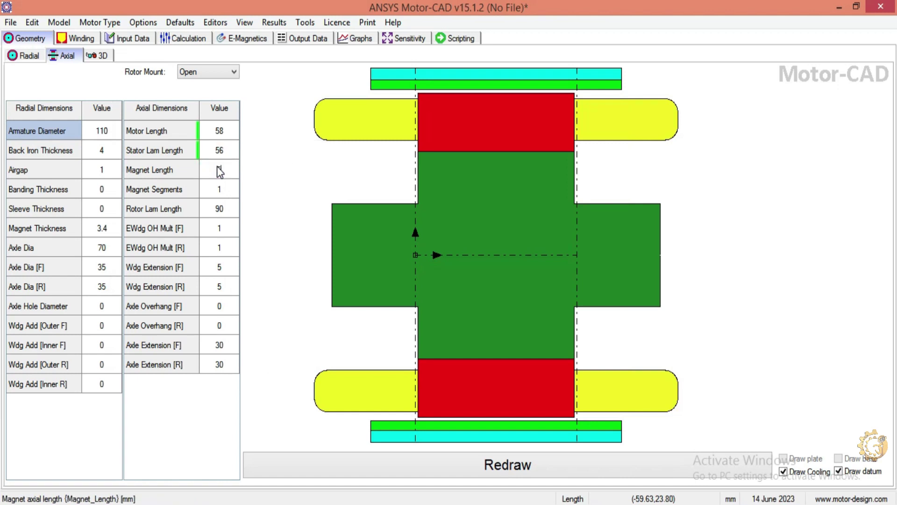
{"action": "key", "text": "Return"}
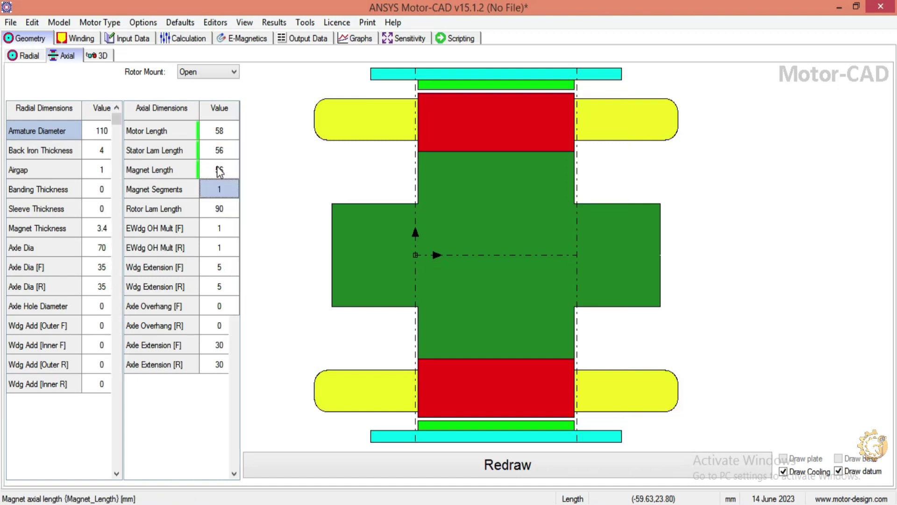
{"action": "left_click", "coordinate": [219, 208]}
{"action": "type", "text": "56"}
{"action": "key", "text": "Return"}
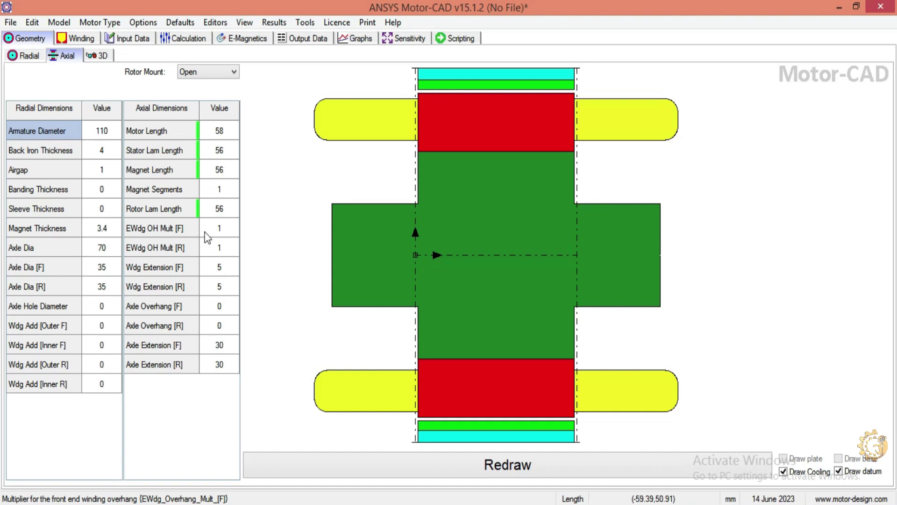
Step: Set both front and rear winding extensions to 1
{"action": "left_click", "coordinate": [219, 267]}
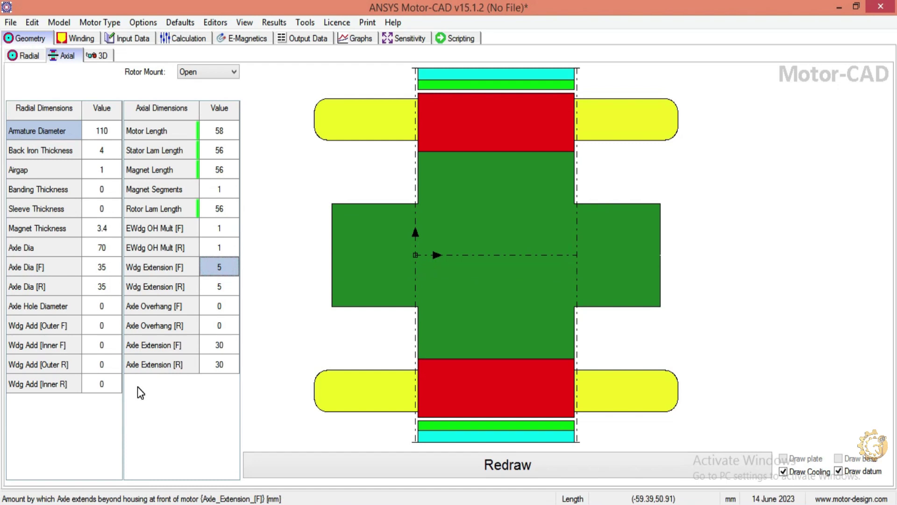
{"action": "type", "text": "4"}
{"action": "key", "text": "Return"}
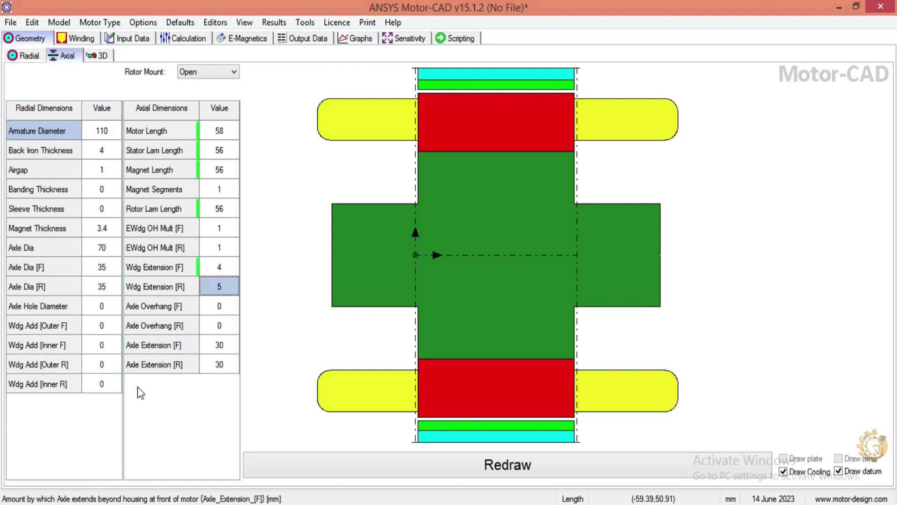
{"action": "left_click", "coordinate": [219, 268]}
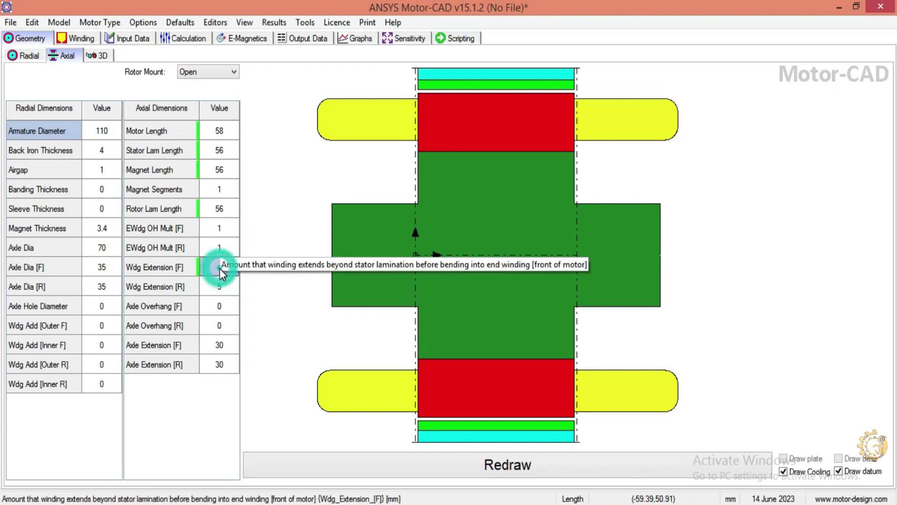
{"action": "type", "text": "1"}
{"action": "key", "text": "Return"}
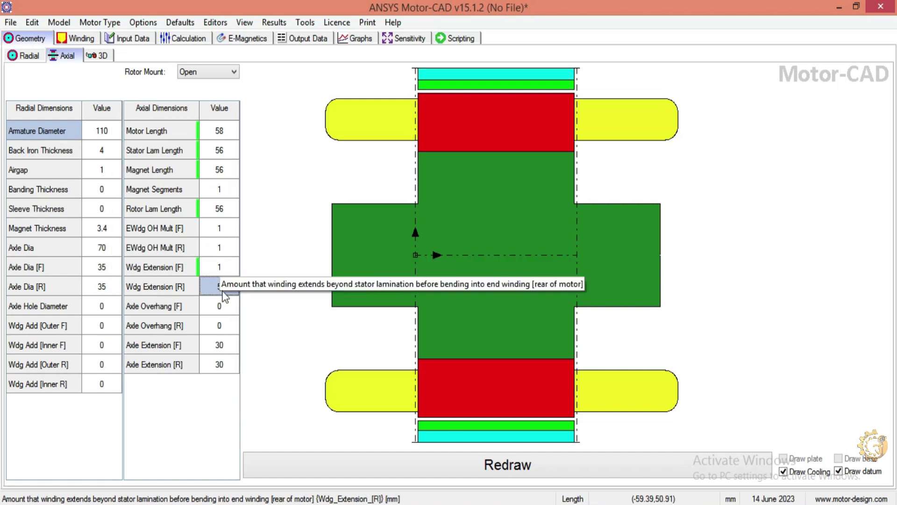
{"action": "left_click", "coordinate": [217, 288]}
{"action": "type", "text": "1"}
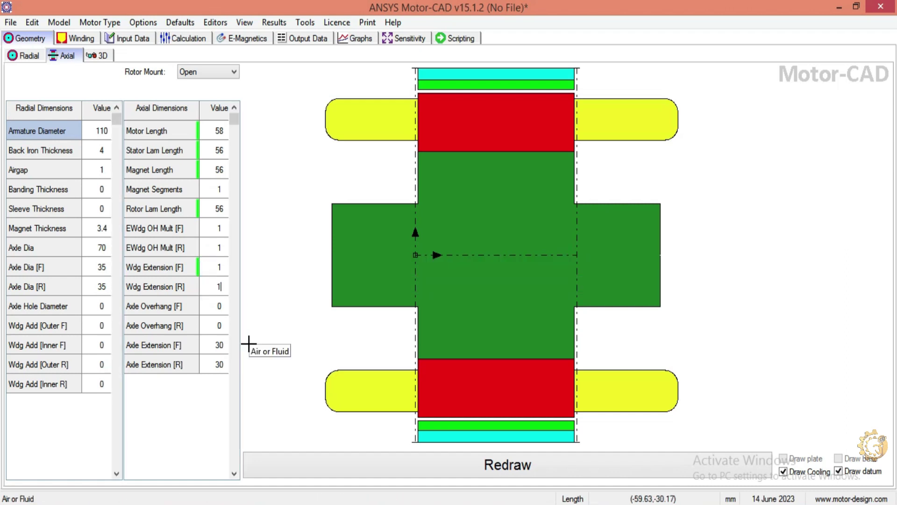
{"action": "key", "text": "Return"}
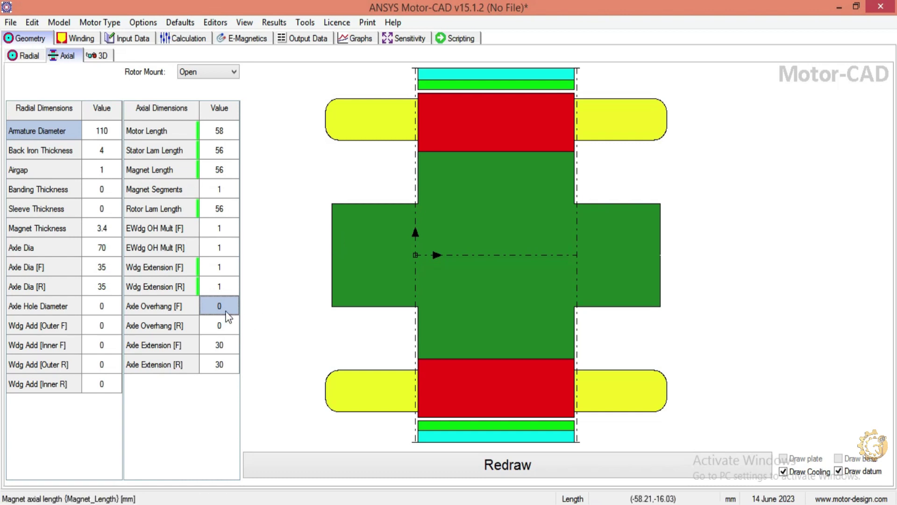
Step: Show the motor in 3D, rotate it, and enable auto-rotation with staggered build
{"action": "left_click", "coordinate": [92, 59]}
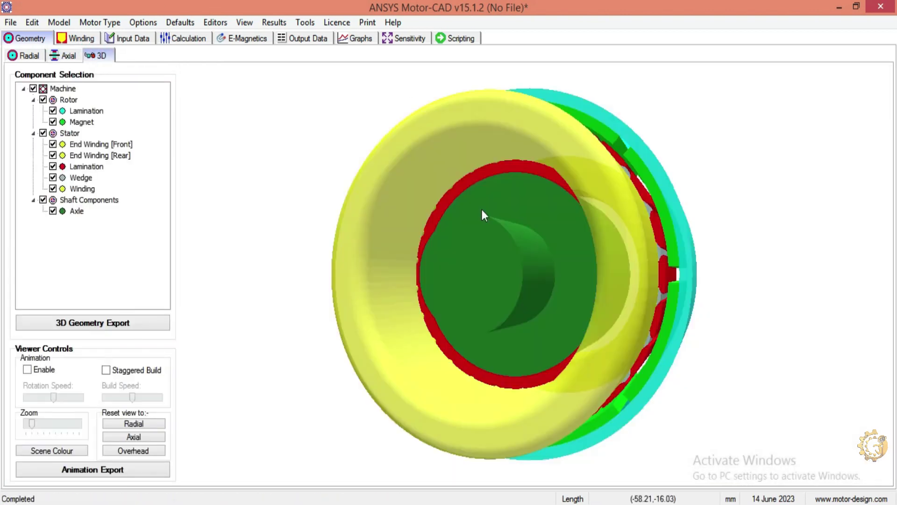
{"action": "mouse_move", "coordinate": [644, 316]}
{"action": "left_mouse_down"}
{"action": "mouse_move", "coordinate": [567, 344]}
{"action": "mouse_move", "coordinate": [464, 336]}
{"action": "mouse_move", "coordinate": [634, 323]}
{"action": "mouse_move", "coordinate": [550, 318]}
{"action": "mouse_move", "coordinate": [602, 325]}
{"action": "mouse_move", "coordinate": [429, 270]}
{"action": "mouse_move", "coordinate": [606, 340]}
{"action": "mouse_move", "coordinate": [546, 219]}
{"action": "mouse_move", "coordinate": [491, 348]}
{"action": "mouse_move", "coordinate": [566, 176]}
{"action": "mouse_move", "coordinate": [553, 306]}
{"action": "mouse_move", "coordinate": [519, 387]}
{"action": "mouse_move", "coordinate": [467, 194]}
{"action": "mouse_move", "coordinate": [490, 300]}
{"action": "mouse_move", "coordinate": [434, 214]}
{"action": "mouse_move", "coordinate": [449, 279]}
{"action": "mouse_move", "coordinate": [485, 276]}
{"action": "mouse_move", "coordinate": [578, 339]}
{"action": "mouse_move", "coordinate": [464, 326]}
{"action": "left_mouse_up"}
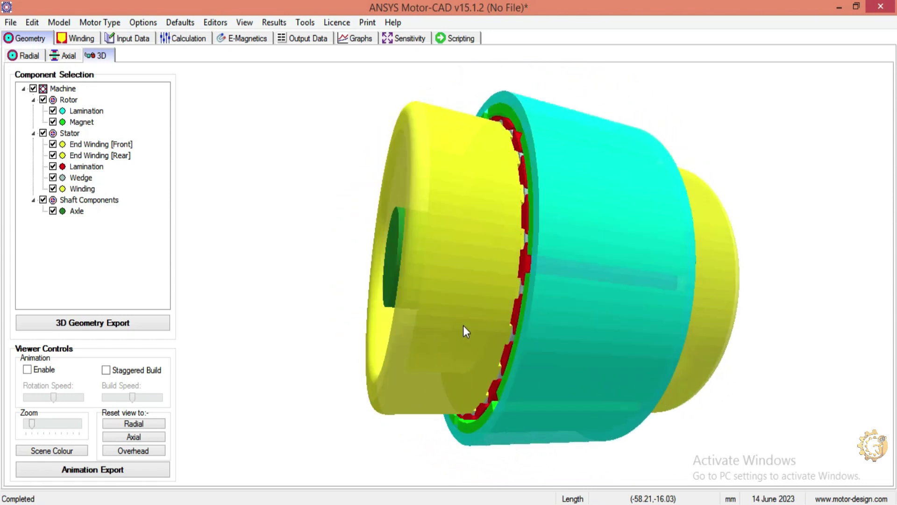
{"action": "left_click", "coordinate": [27, 369]}
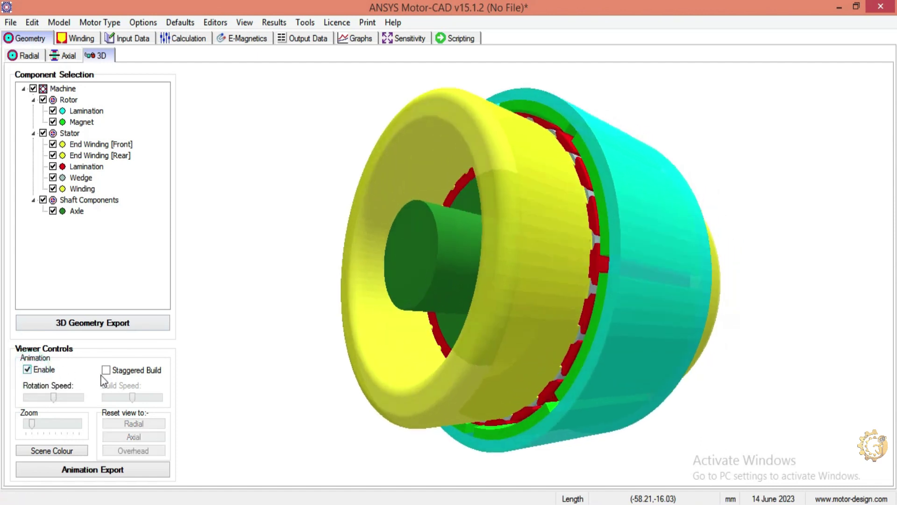
{"action": "left_click", "coordinate": [105, 371]}
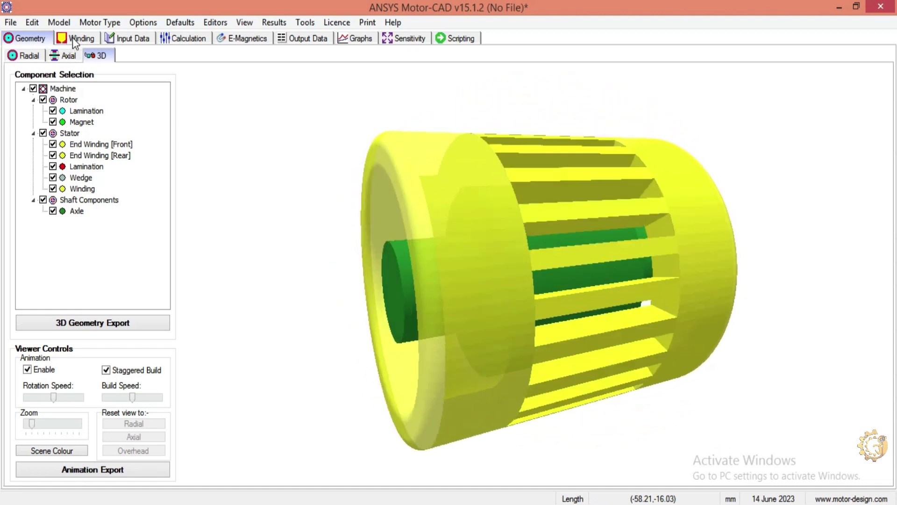
Step: On the winding pattern, set coil throw 1 and Central path type
{"action": "left_click", "coordinate": [72, 37]}
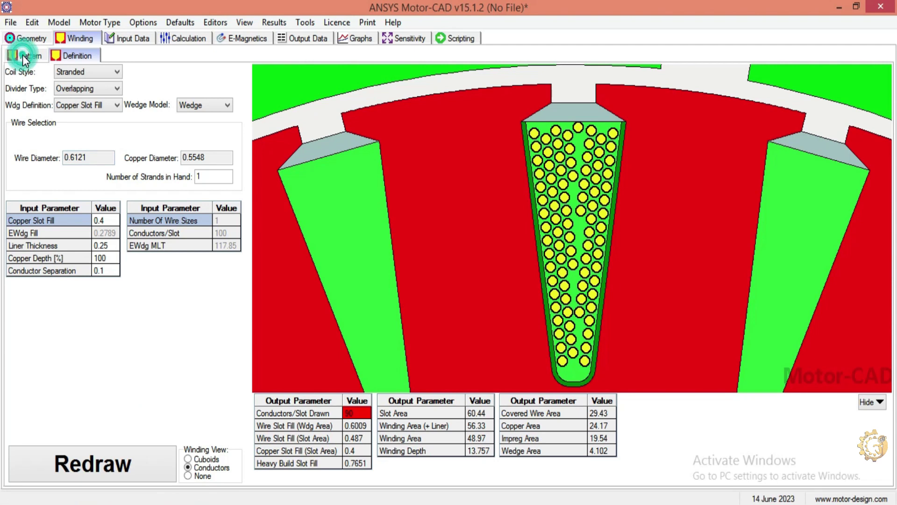
{"action": "left_click", "coordinate": [22, 55]}
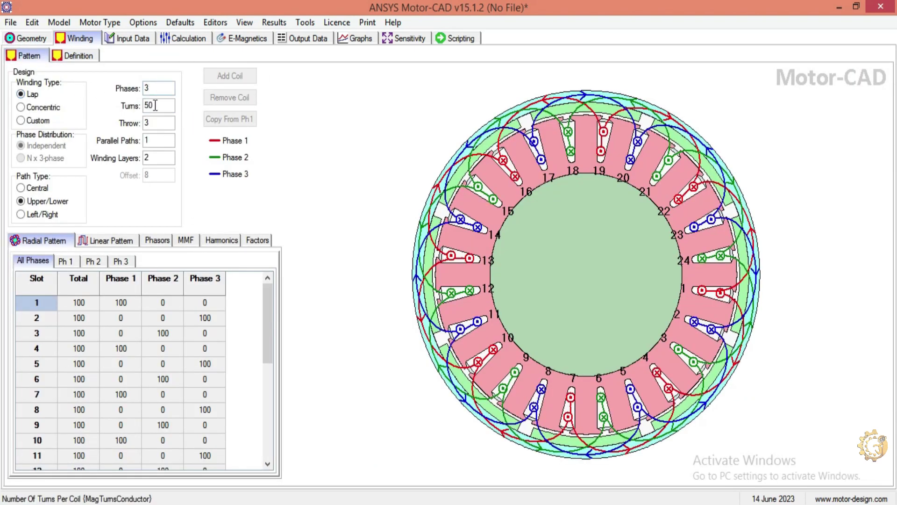
{"action": "left_click", "coordinate": [154, 124]}
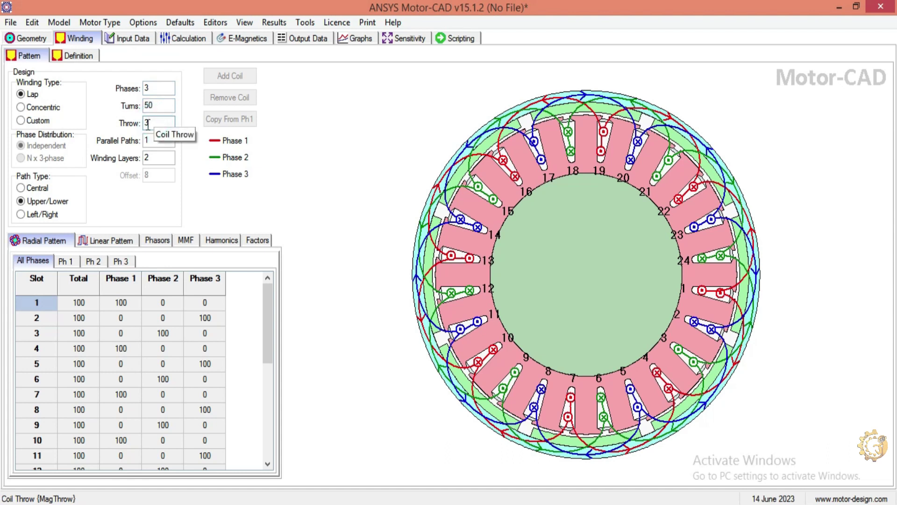
{"action": "double_click", "coordinate": [150, 124]}
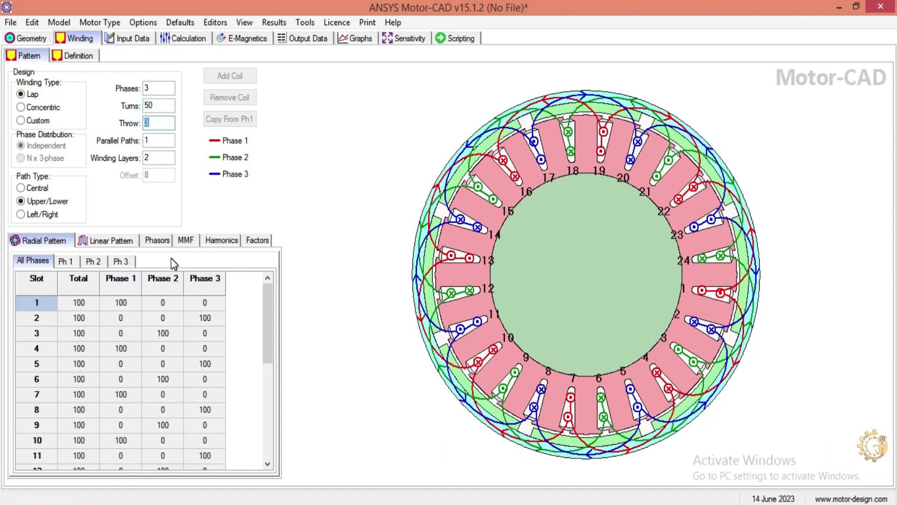
{"action": "type", "text": "1"}
{"action": "key", "text": "Return"}
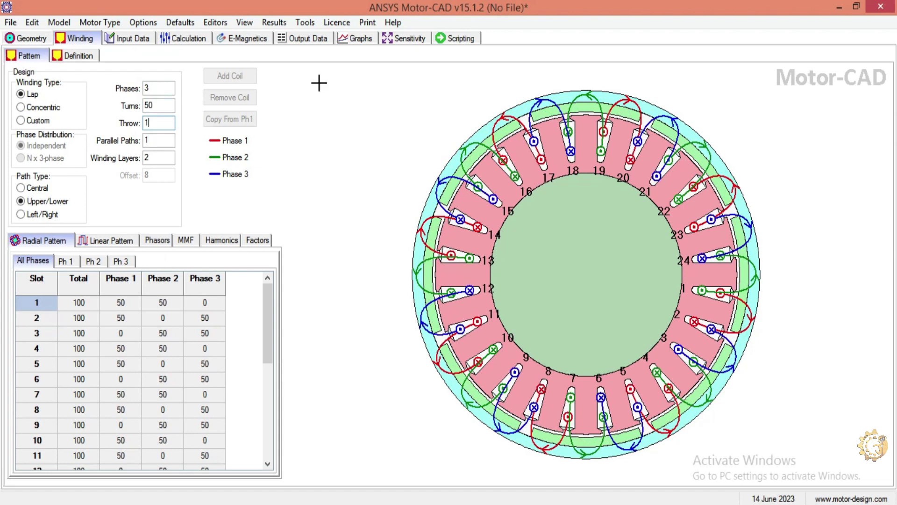
{"action": "left_click", "coordinate": [30, 189]}
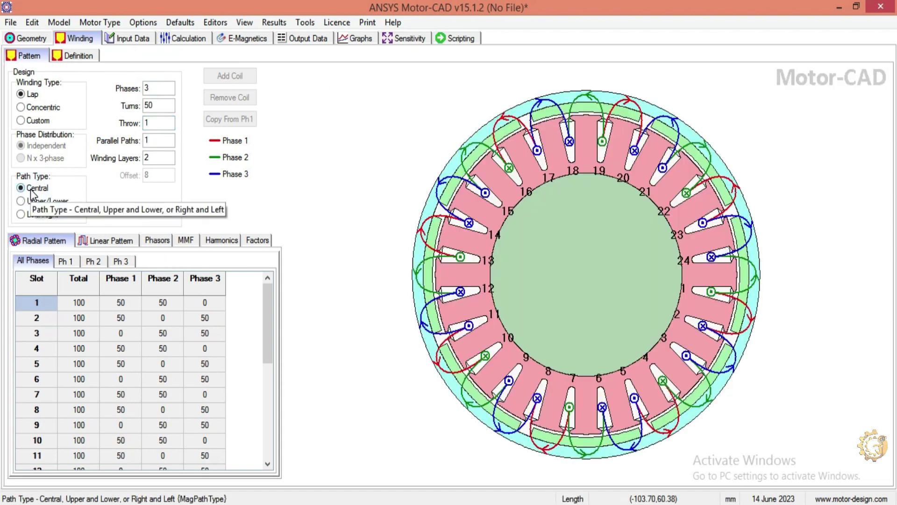
Step: Preview the linear winding layout, then move to the winding layers setting
{"action": "left_click", "coordinate": [117, 246]}
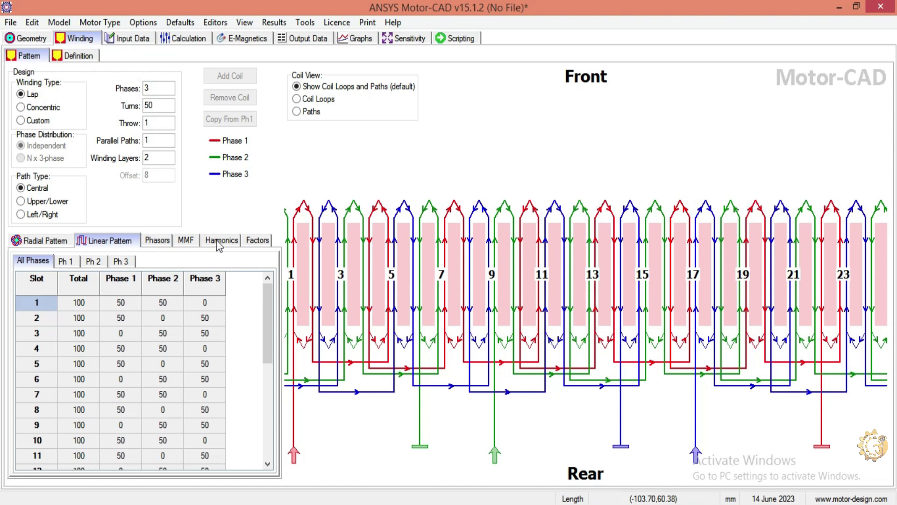
{"action": "left_click", "coordinate": [58, 243]}
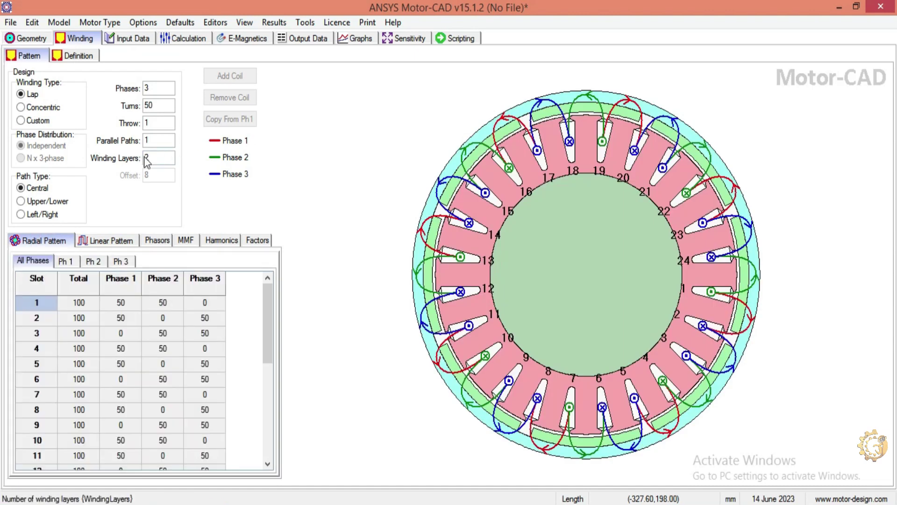
{"action": "left_click", "coordinate": [150, 139]}
{"action": "key", "text": "Tab"}
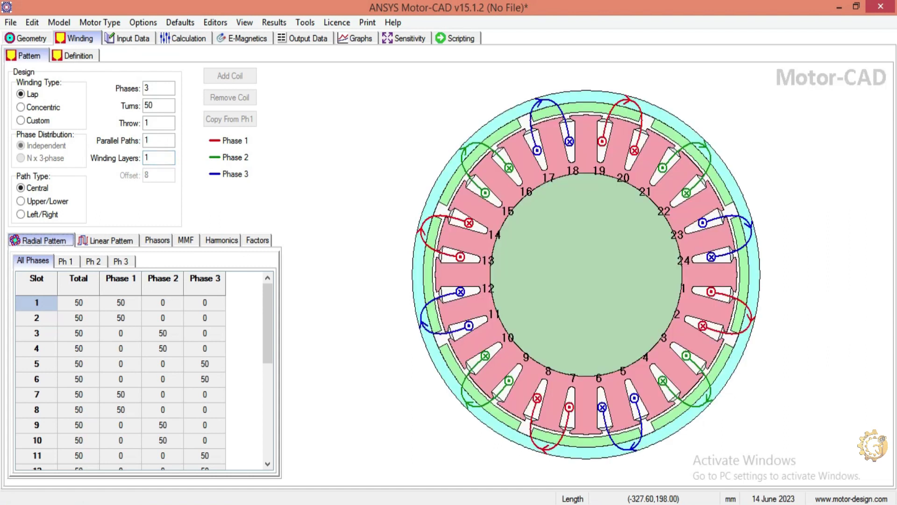
{"action": "left_click", "coordinate": [149, 158]}
Step: Set 2 winding layers and view the linear layout for phases 1, 2 and 3
{"action": "type", "text": "2"}
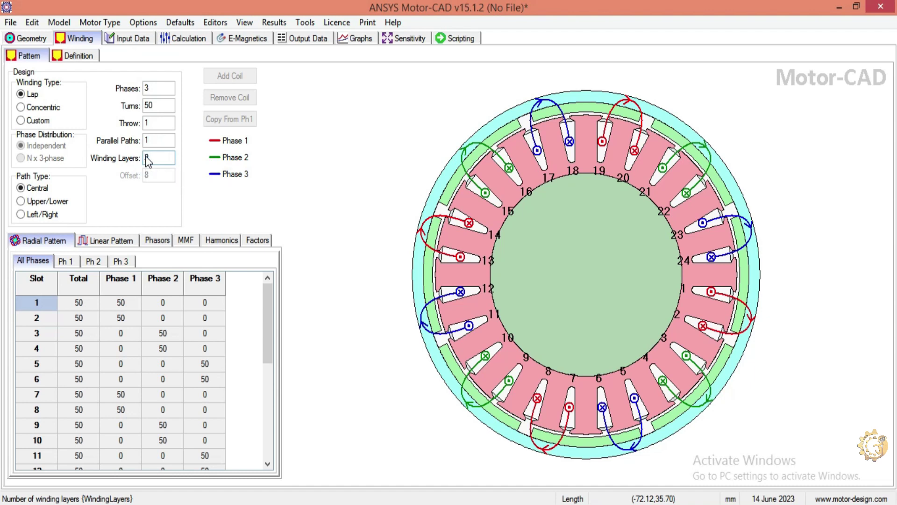
{"action": "left_click", "coordinate": [107, 241]}
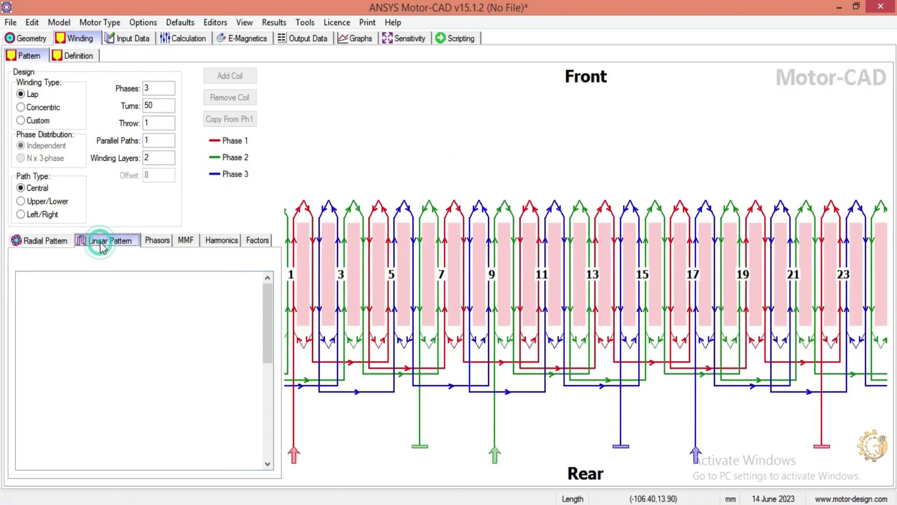
{"action": "scroll", "coordinate": [626, 313], "scroll_direction": "down", "scroll_amount": 1}
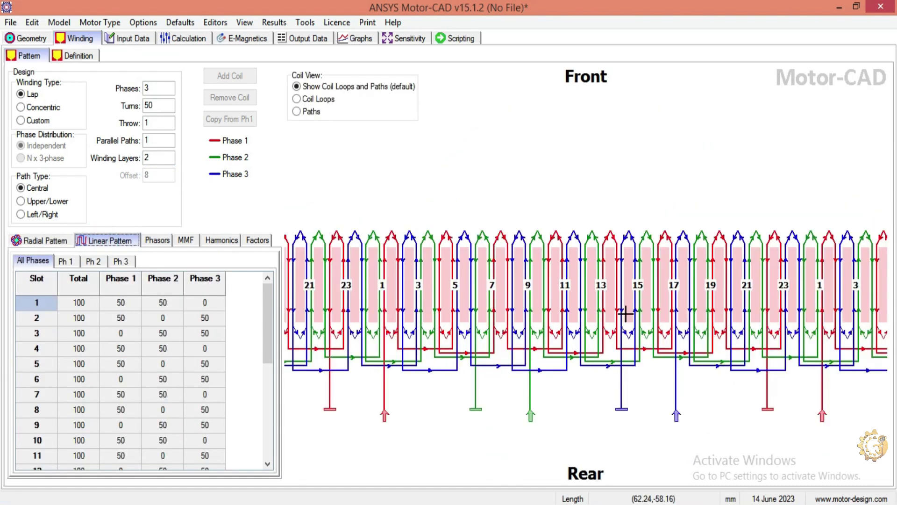
{"action": "scroll", "coordinate": [625, 314], "scroll_direction": "down", "scroll_amount": 1}
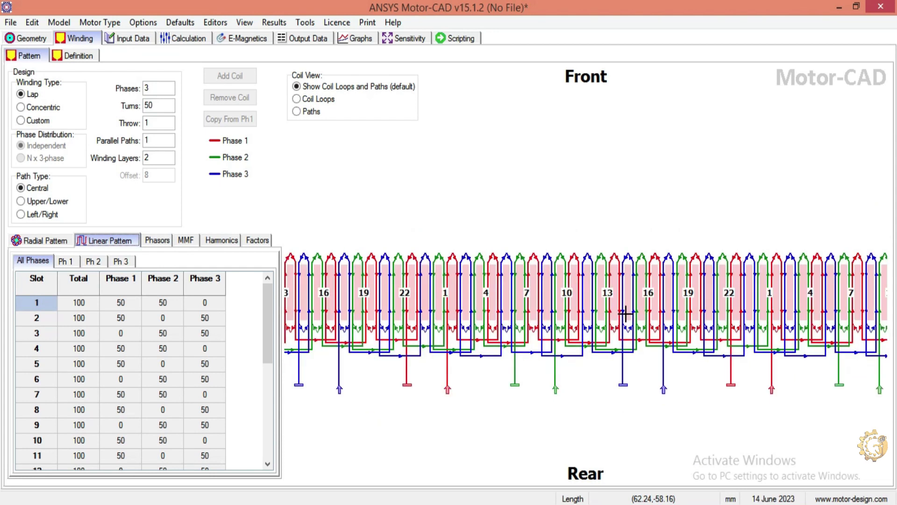
{"action": "left_click", "coordinate": [66, 263]}
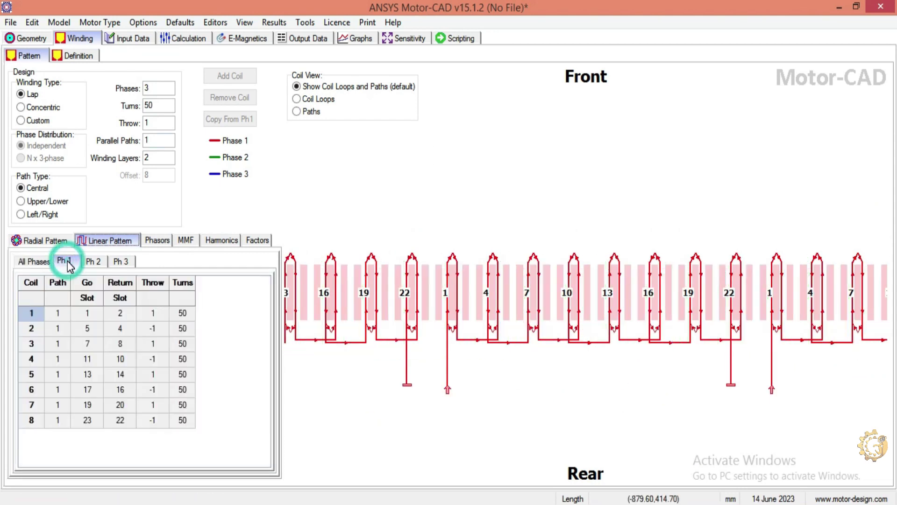
{"action": "left_click", "coordinate": [96, 266]}
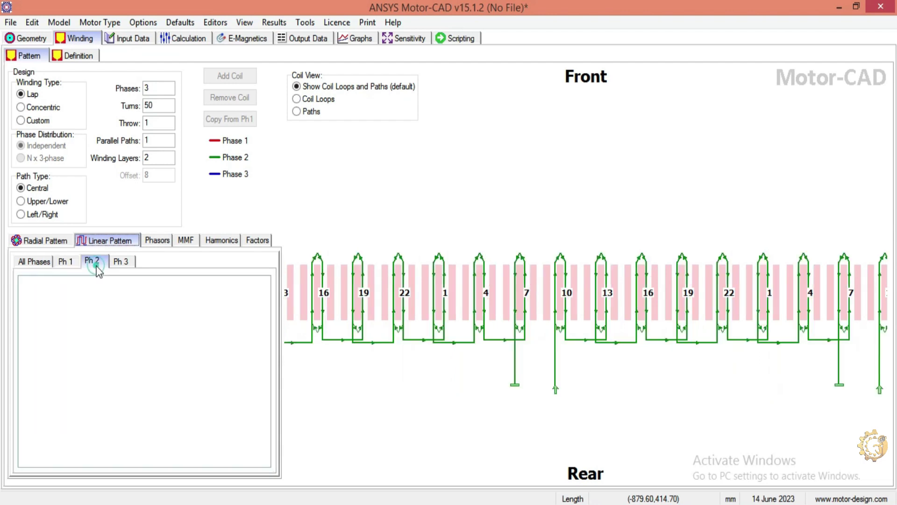
{"action": "left_click", "coordinate": [118, 266]}
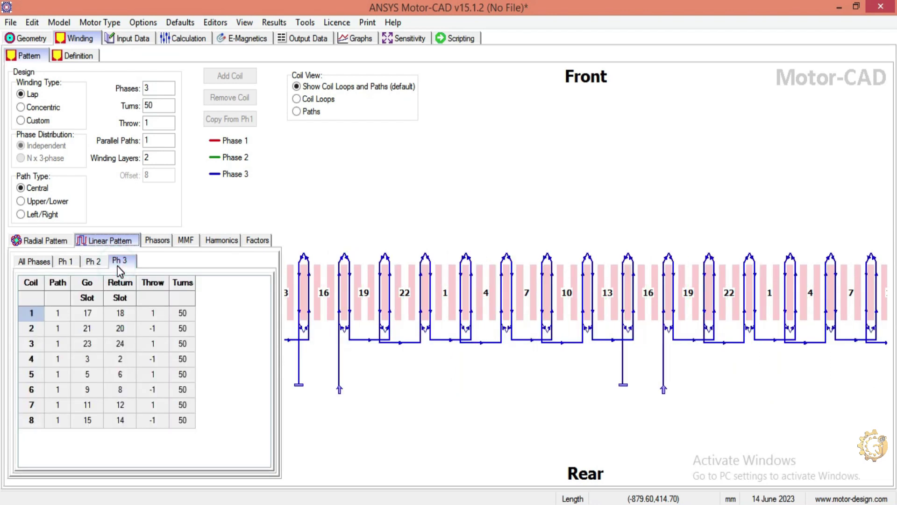
Step: Review the winding phasors, MMF, MMF harmonics and winding factors
{"action": "left_click", "coordinate": [154, 241]}
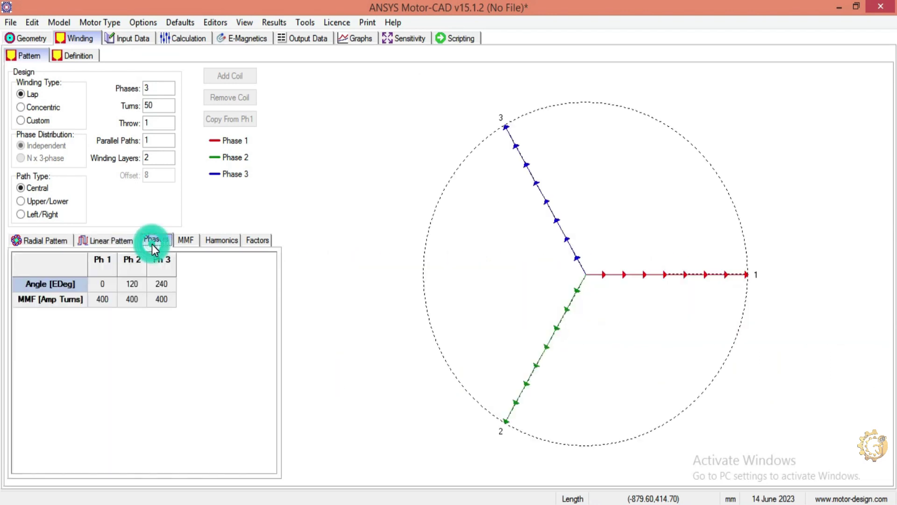
{"action": "left_click", "coordinate": [189, 240]}
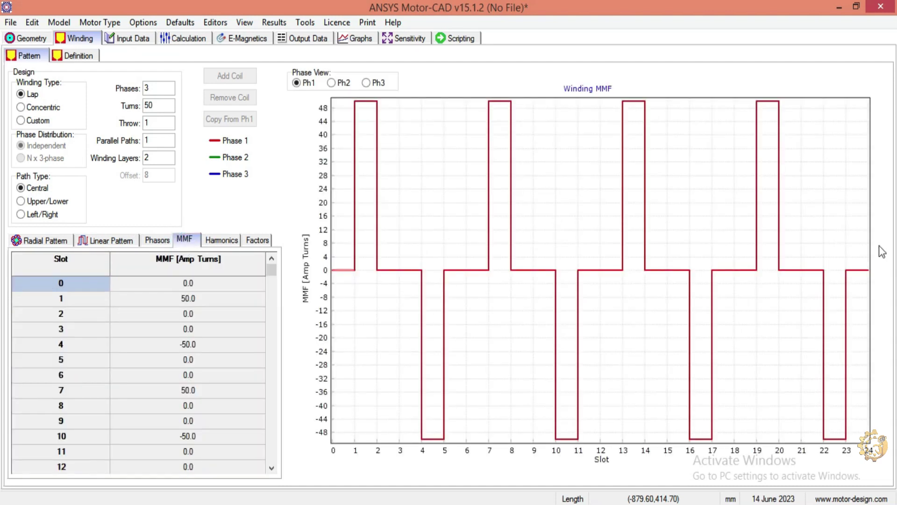
{"action": "left_click", "coordinate": [230, 242]}
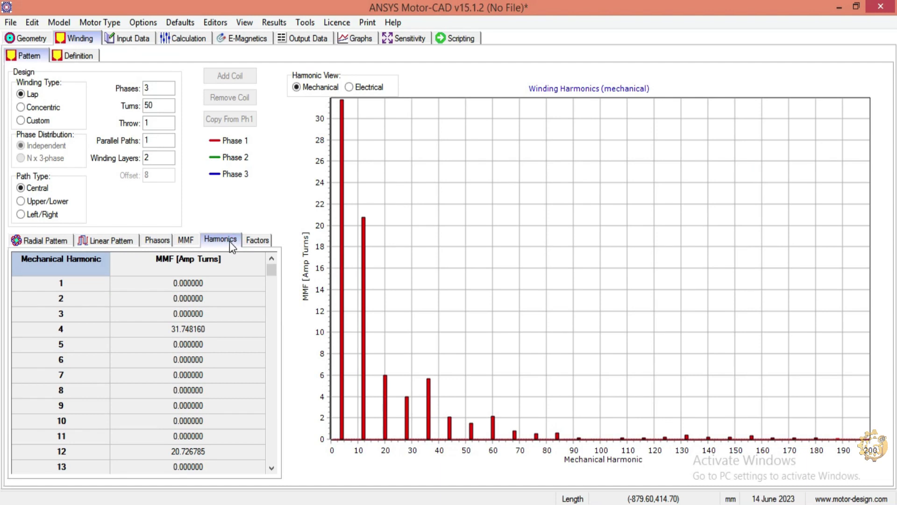
{"action": "left_click", "coordinate": [256, 238]}
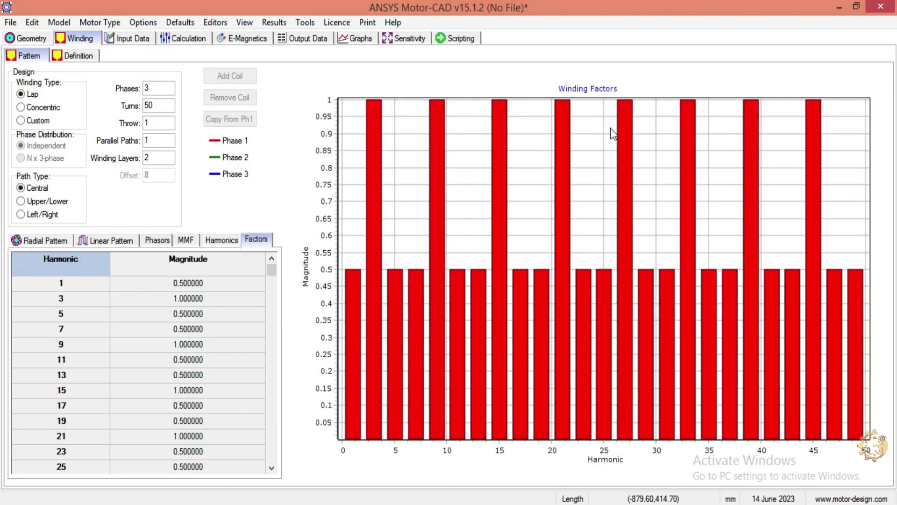
{"action": "left_click", "coordinate": [93, 55]}
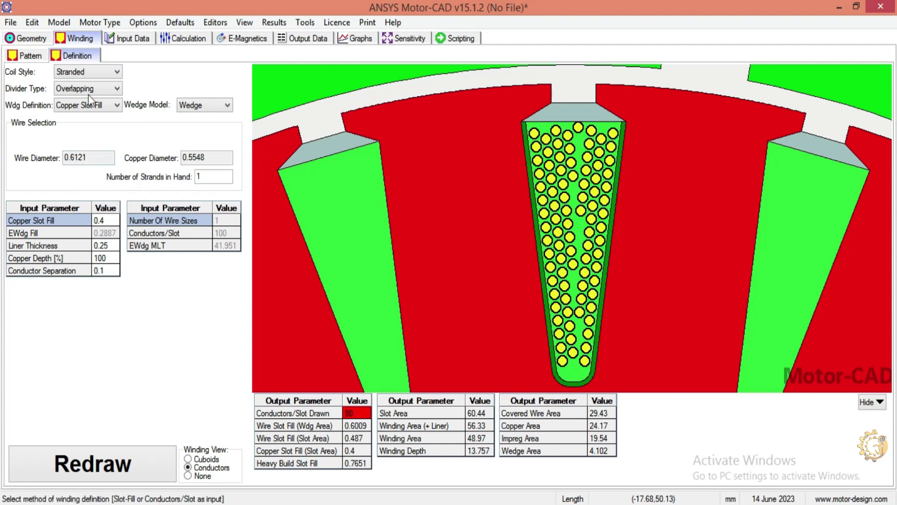
Step: Inspect the wire diameter and copper diameter values in the winding definition
{"action": "left_click", "coordinate": [88, 157]}
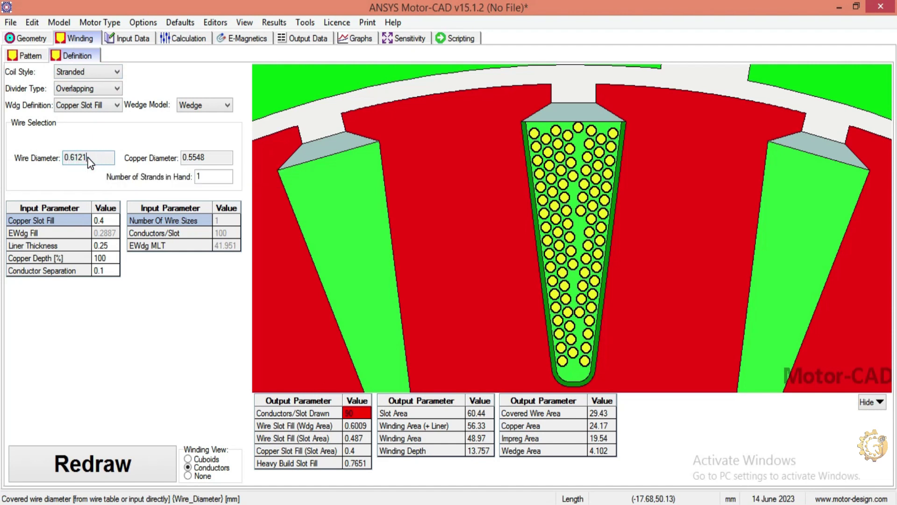
{"action": "left_click_drag", "start_coordinate": [89, 157], "coordinate": [74, 158]}
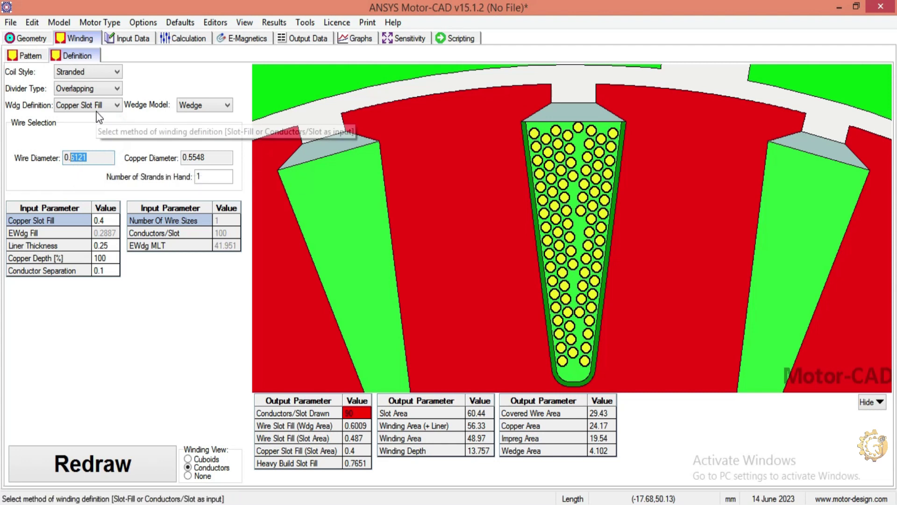
{"action": "left_click", "coordinate": [112, 158]}
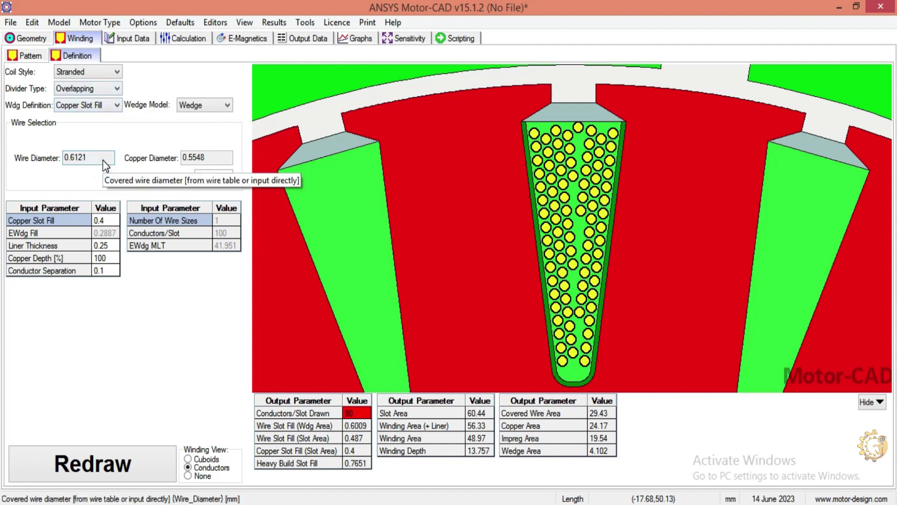
{"action": "left_click", "coordinate": [208, 157]}
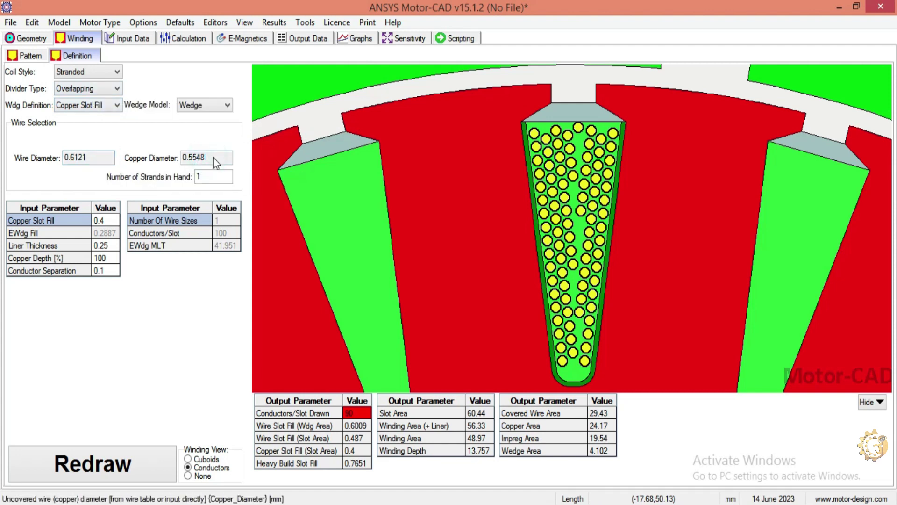
Step: Define the winding by wire size with AWG 25 wire, redrawn and shown as cuboids
{"action": "left_click", "coordinate": [107, 104]}
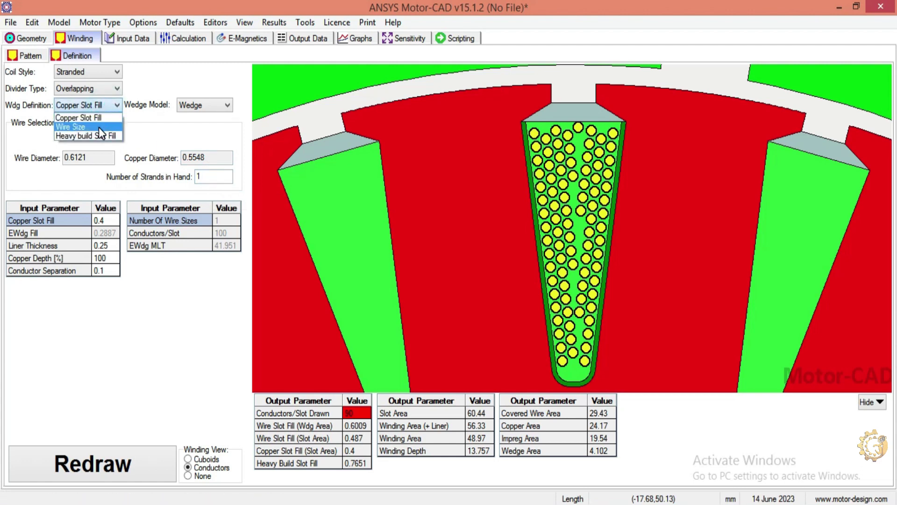
{"action": "left_click", "coordinate": [98, 126]}
{"action": "left_click", "coordinate": [111, 175]}
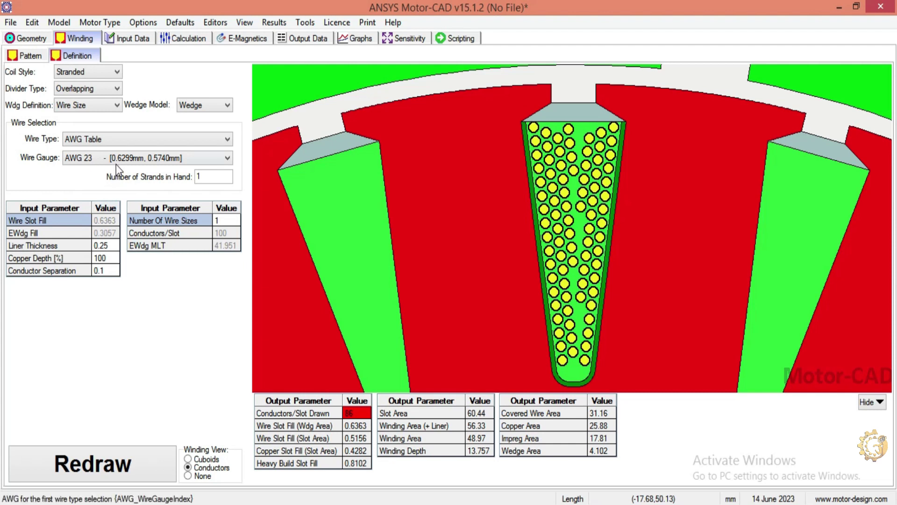
{"action": "left_click", "coordinate": [114, 156]}
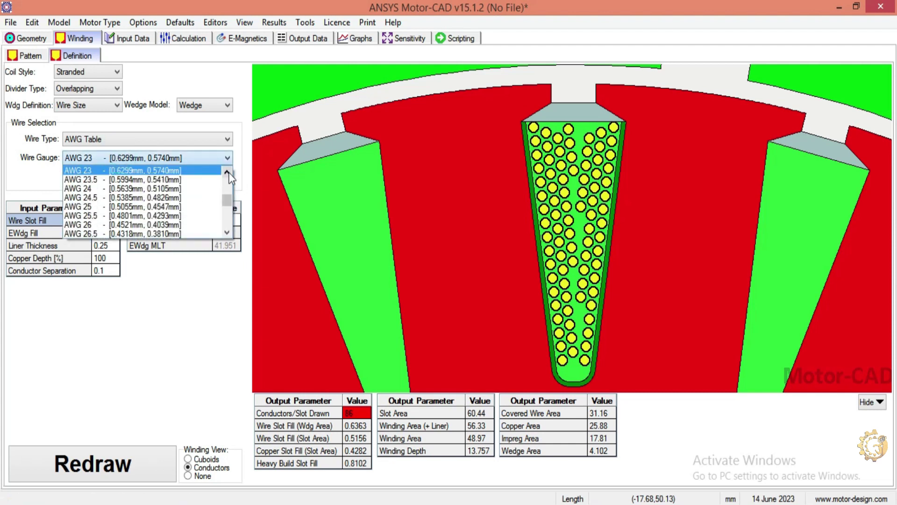
{"action": "left_click", "coordinate": [132, 215]}
{"action": "left_click", "coordinate": [178, 345]}
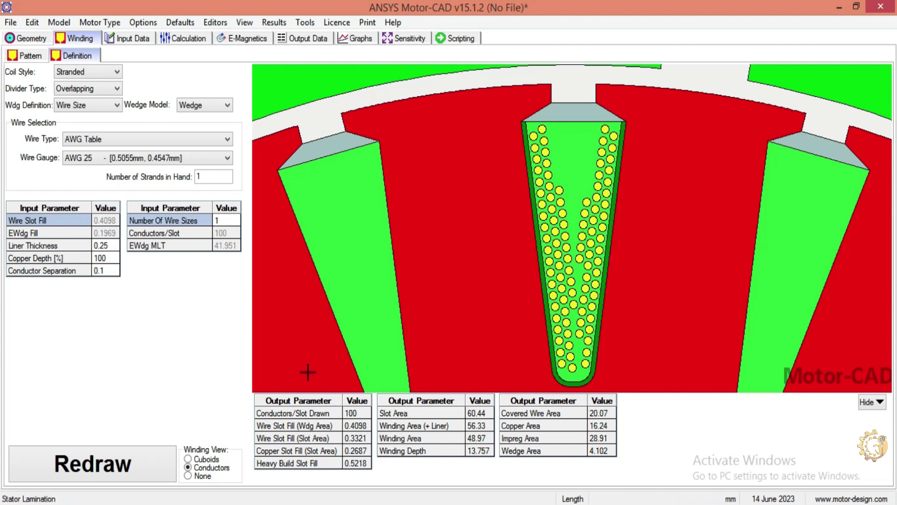
{"action": "left_click", "coordinate": [210, 458]}
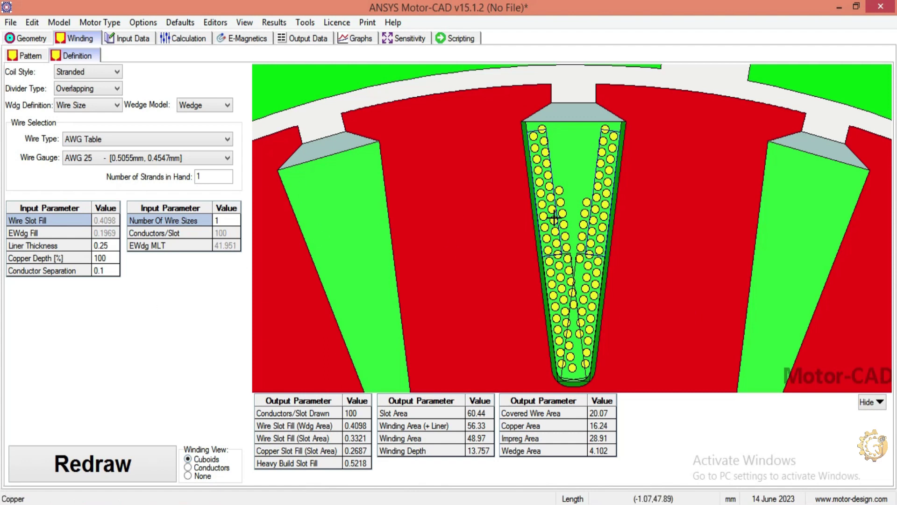
{"action": "left_click", "coordinate": [120, 38]}
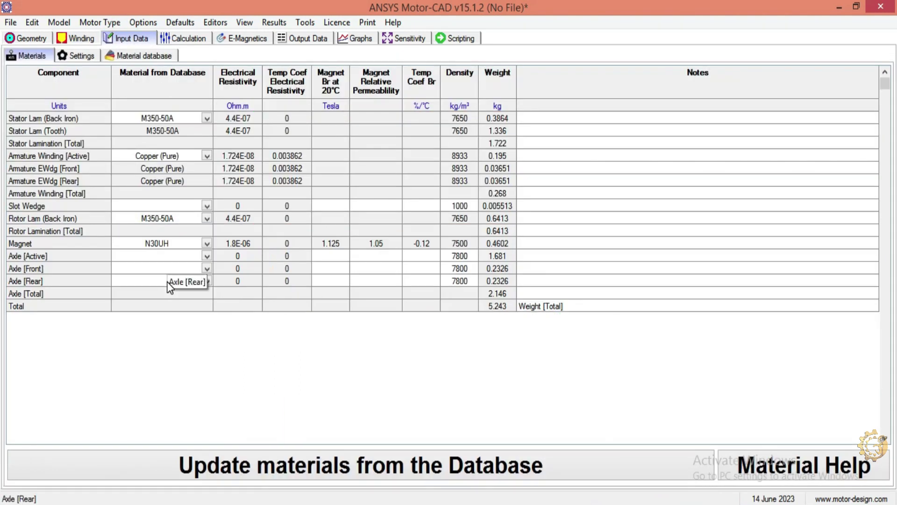
Step: Set the stator lamination to M19 24 Gauge Steel and the winding to Copper (Annealed)
{"action": "left_click", "coordinate": [175, 119]}
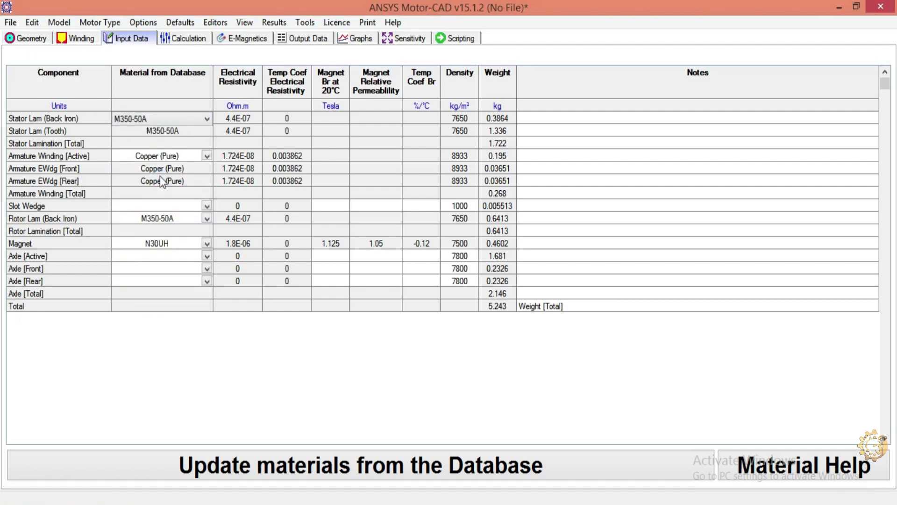
{"action": "left_click", "coordinate": [149, 176]}
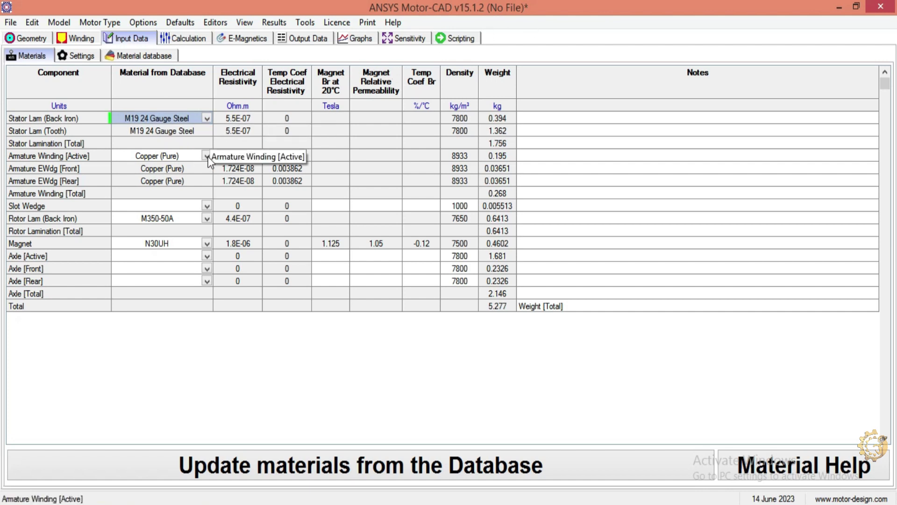
{"action": "left_click", "coordinate": [207, 156]}
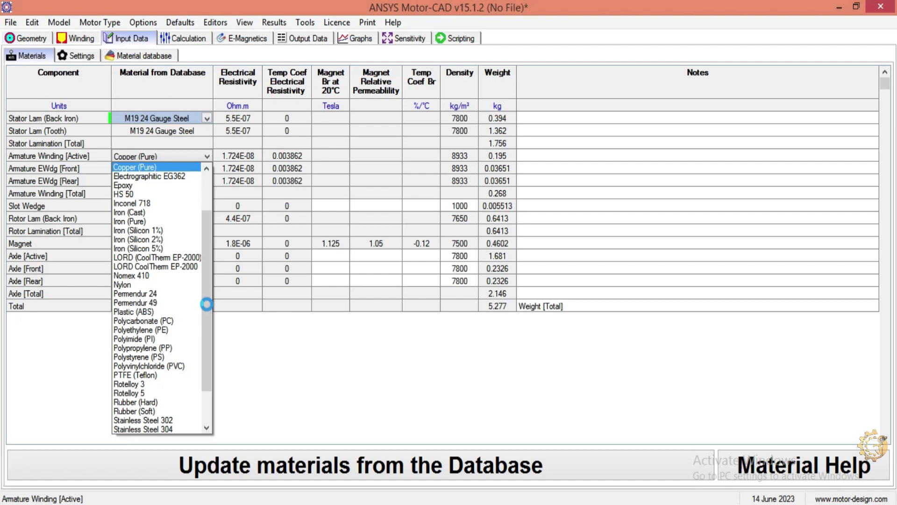
{"action": "left_click", "coordinate": [210, 157]}
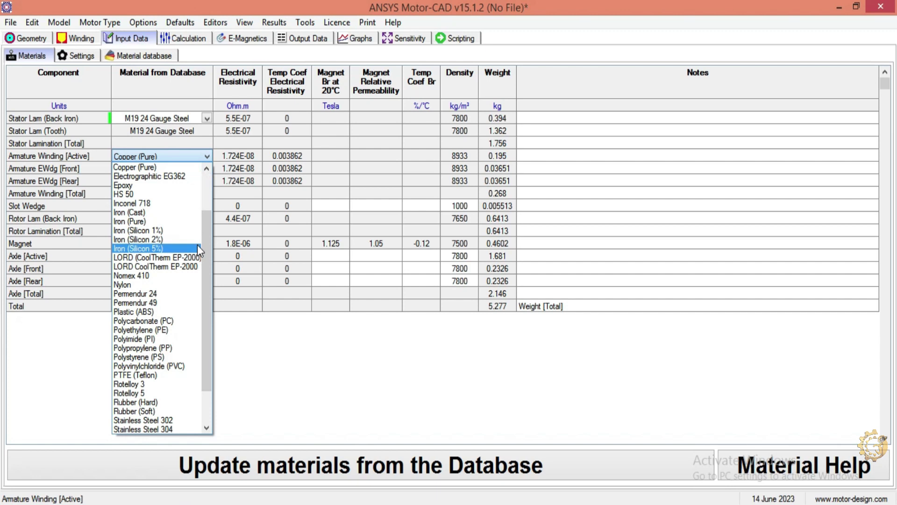
{"action": "mouse_move", "coordinate": [206, 260]}
{"action": "left_mouse_down"}
{"action": "mouse_move", "coordinate": [205, 326]}
{"action": "mouse_move", "coordinate": [205, 268]}
{"action": "left_mouse_up"}
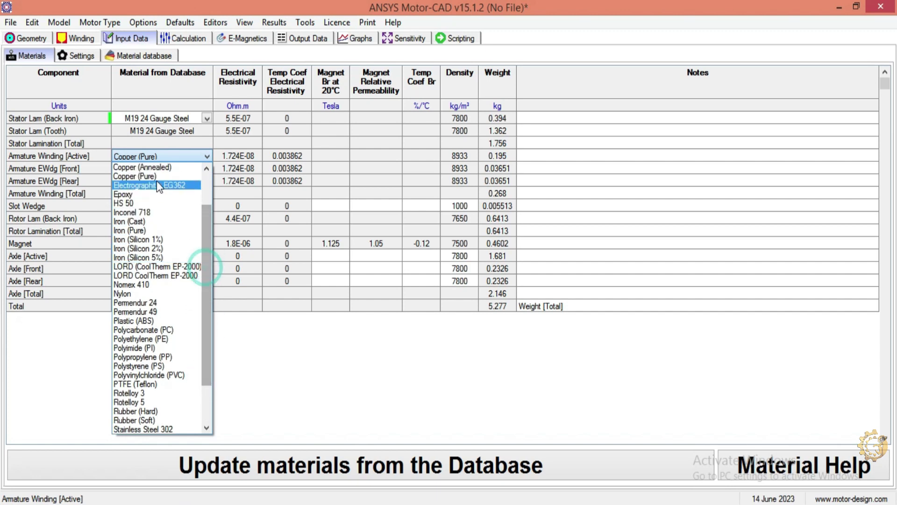
{"action": "left_click", "coordinate": [142, 168]}
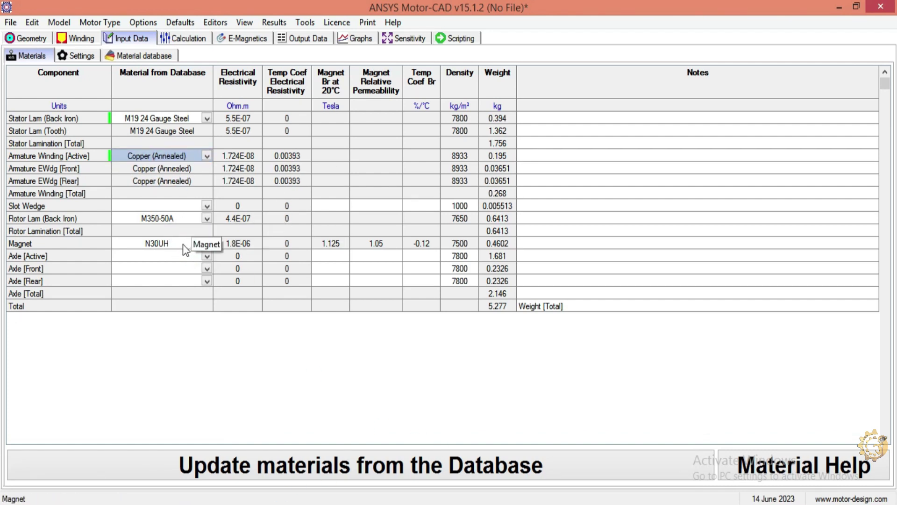
Step: Set the magnet material to N38SH and check the 5.286 kg total weight
{"action": "left_click", "coordinate": [150, 246]}
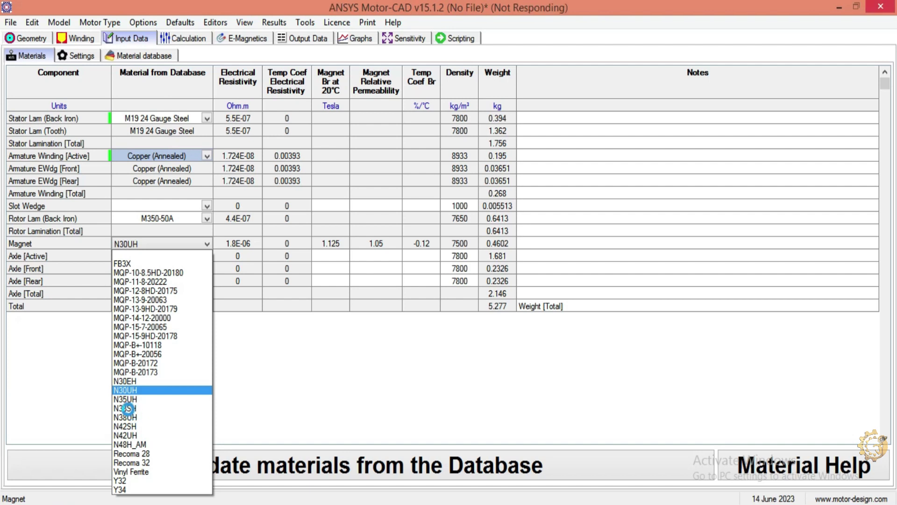
{"action": "left_click", "coordinate": [205, 246]}
{"action": "left_click", "coordinate": [133, 417]}
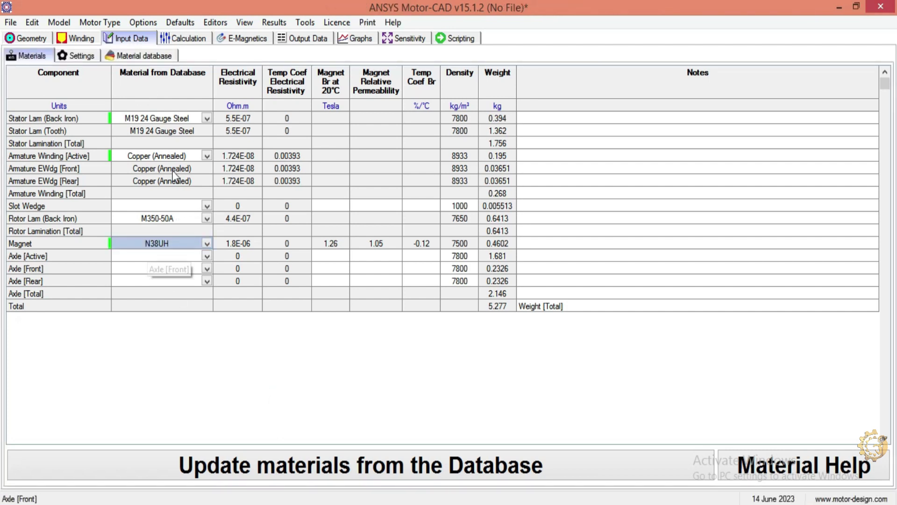
{"action": "left_click", "coordinate": [206, 244]}
{"action": "left_click", "coordinate": [133, 408]}
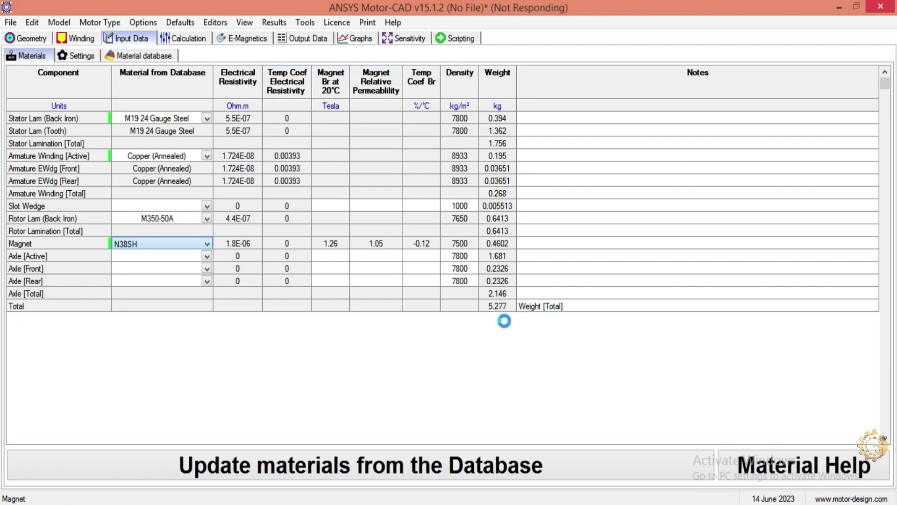
{"action": "left_click", "coordinate": [579, 305]}
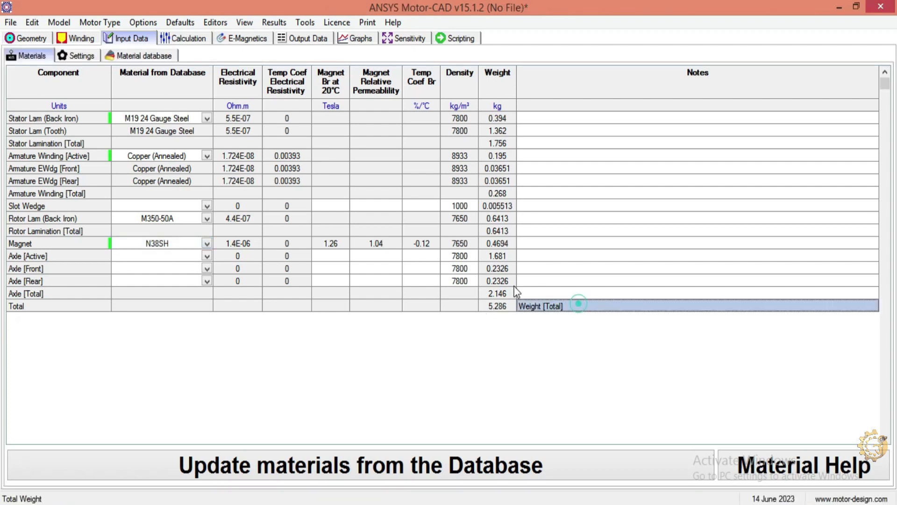
{"action": "left_click", "coordinate": [496, 305]}
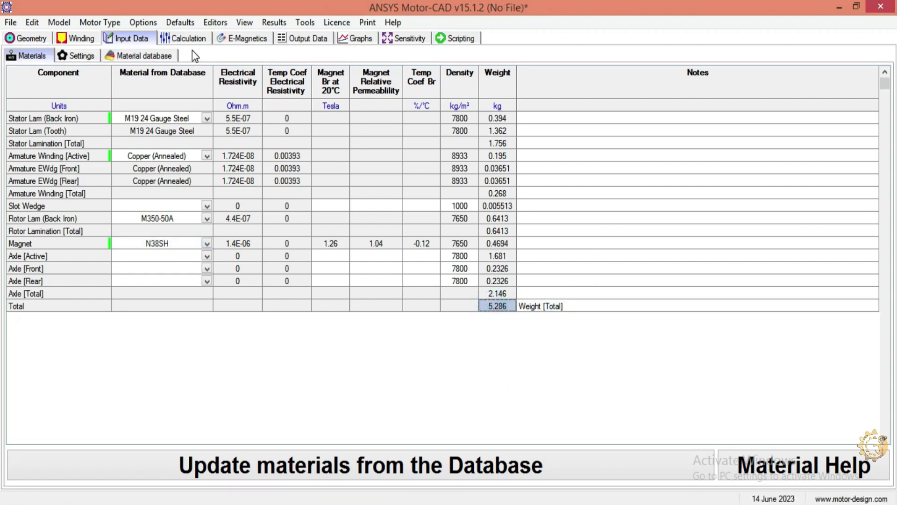
{"action": "left_click", "coordinate": [190, 38]}
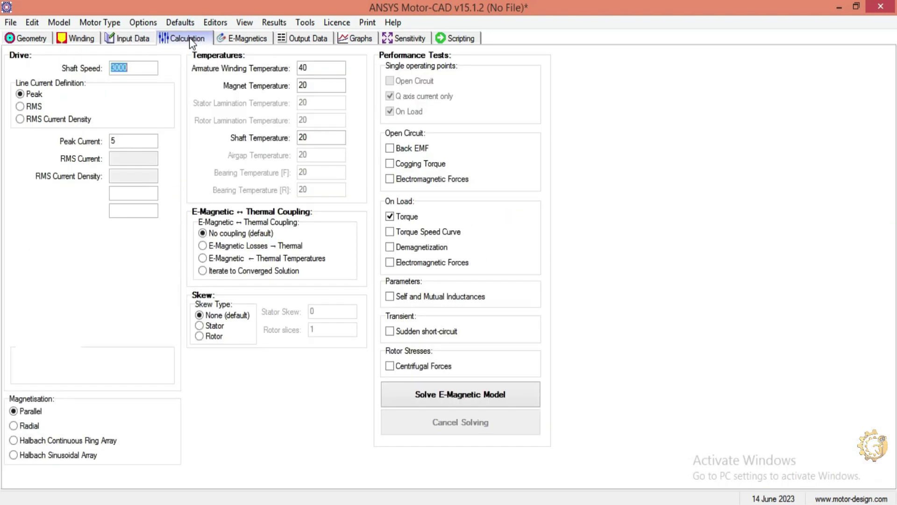
Step: Define line current as RMS and set 25 A RMS, 72 V DC bus, 15° phase advance
{"action": "left_click", "coordinate": [34, 108]}
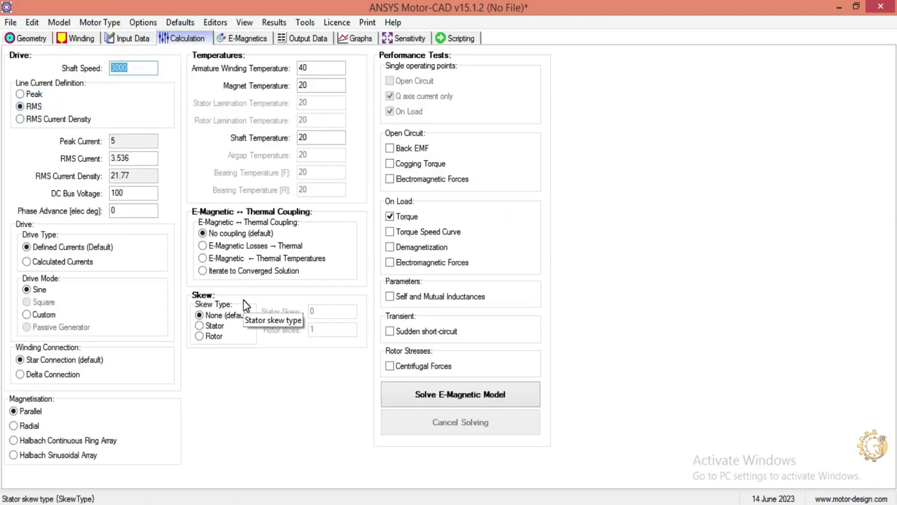
{"action": "type", "text": "6"}
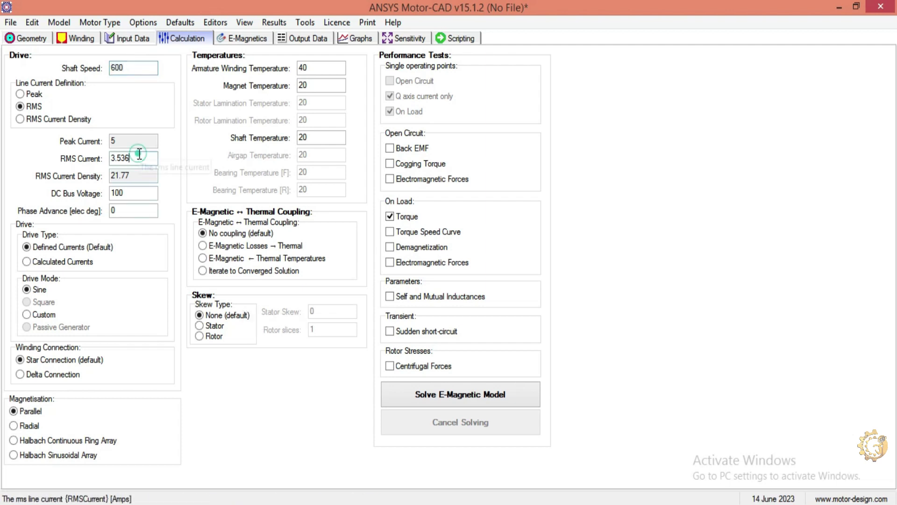
{"action": "left_click", "coordinate": [121, 157]}
{"action": "double_click", "coordinate": [121, 157]}
{"action": "type", "text": "2"}
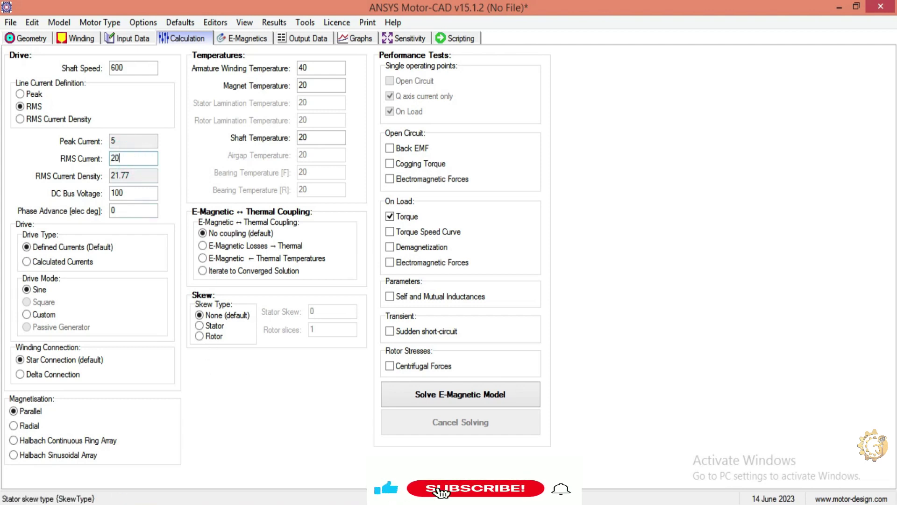
{"action": "type", "text": "5"}
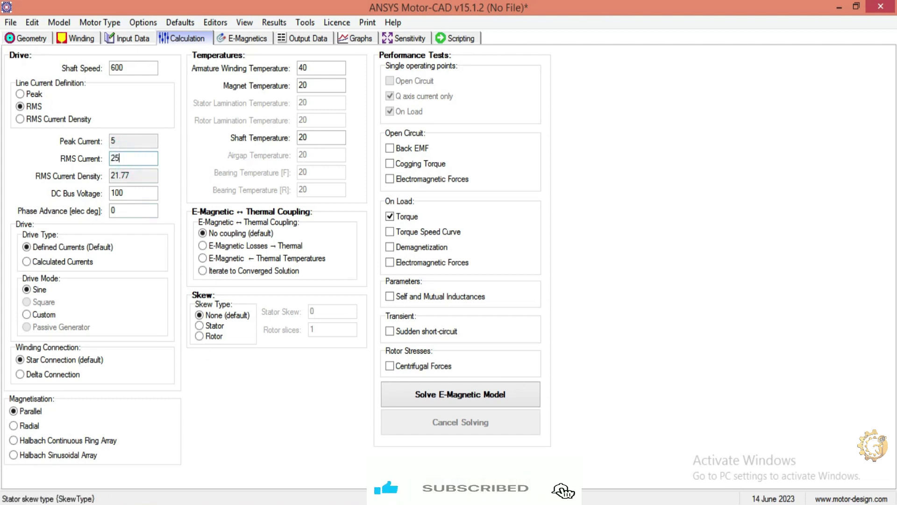
{"action": "key", "text": "Tab"}
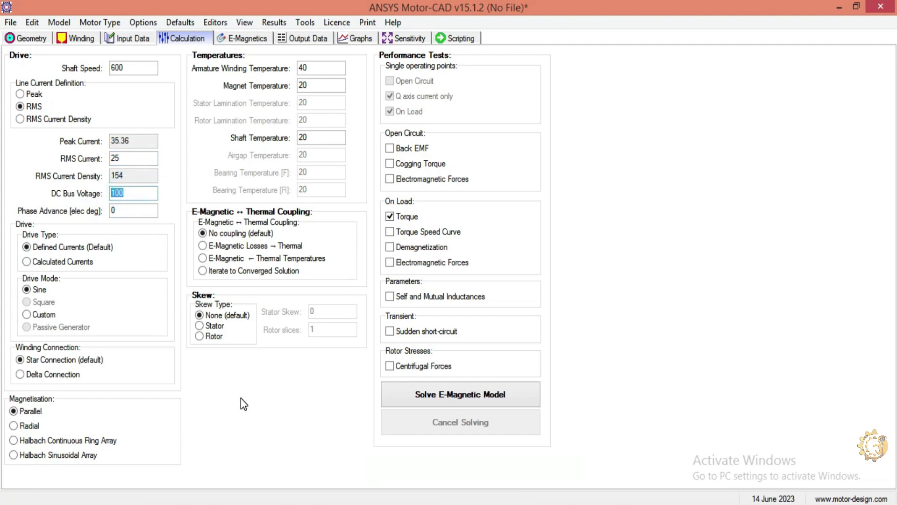
{"action": "type", "text": "72"}
{"action": "key", "text": "Tab"}
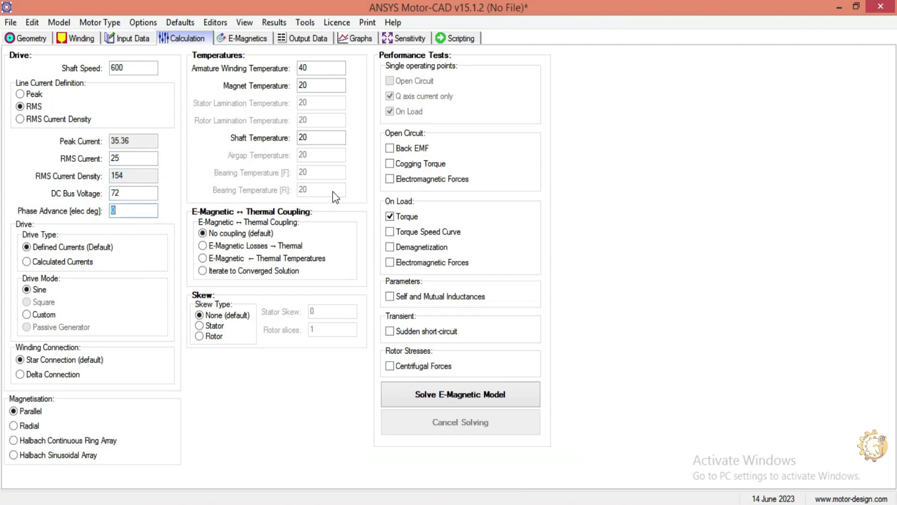
{"action": "type", "text": "15"}
{"action": "key", "text": "Tab"}
{"action": "key", "text": "Tab"}
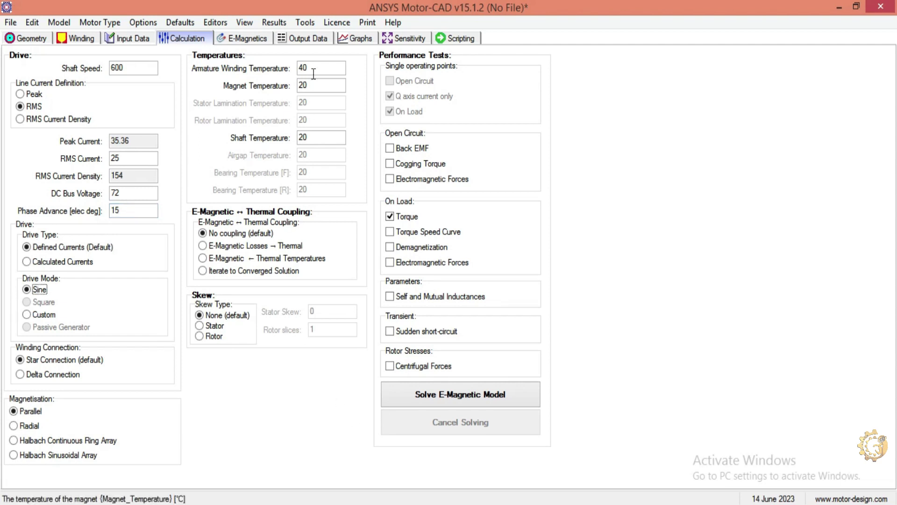
Step: Leave only Torque calculation enabled and start the E-Magnetic solve
{"action": "left_click", "coordinate": [405, 146]}
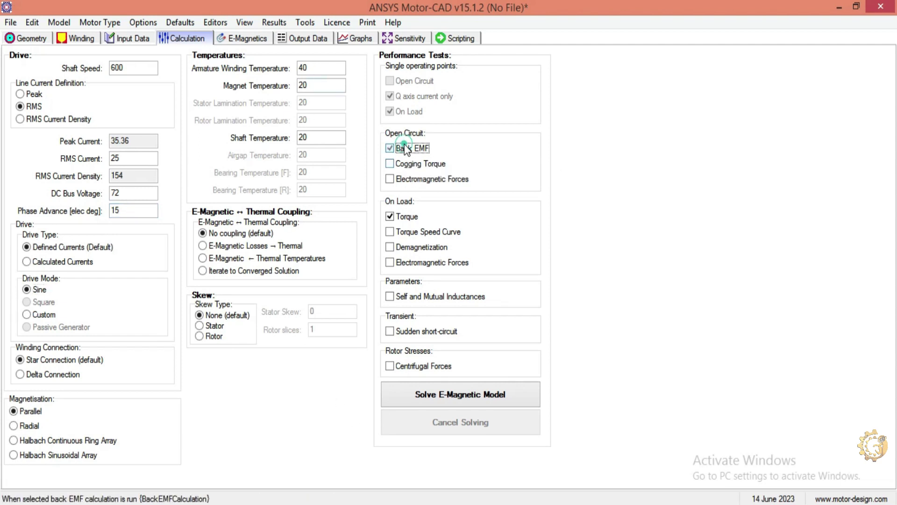
{"action": "left_click", "coordinate": [424, 231]}
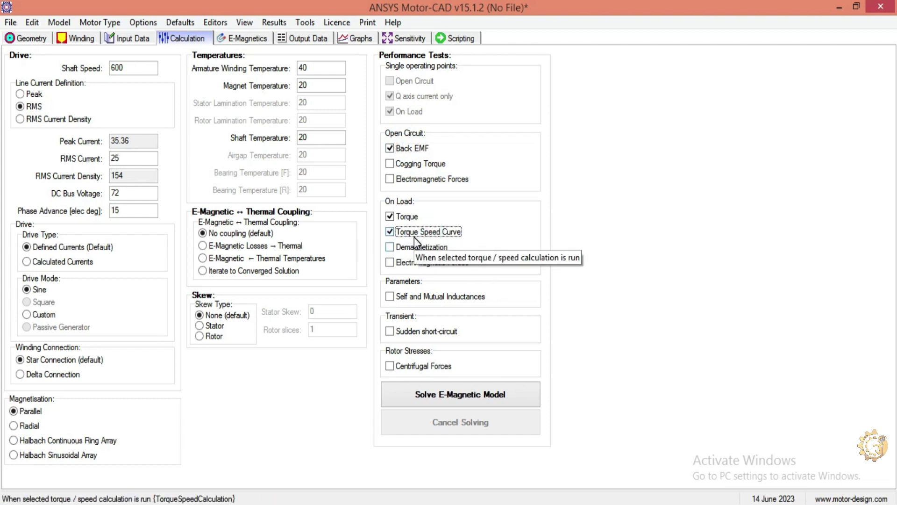
{"action": "left_click", "coordinate": [389, 232]}
{"action": "left_click", "coordinate": [392, 148]}
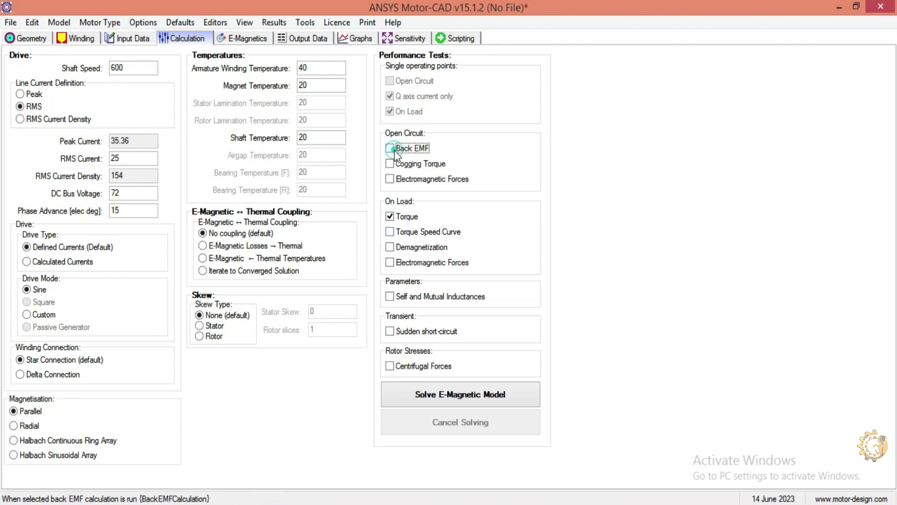
{"action": "left_click", "coordinate": [448, 394]}
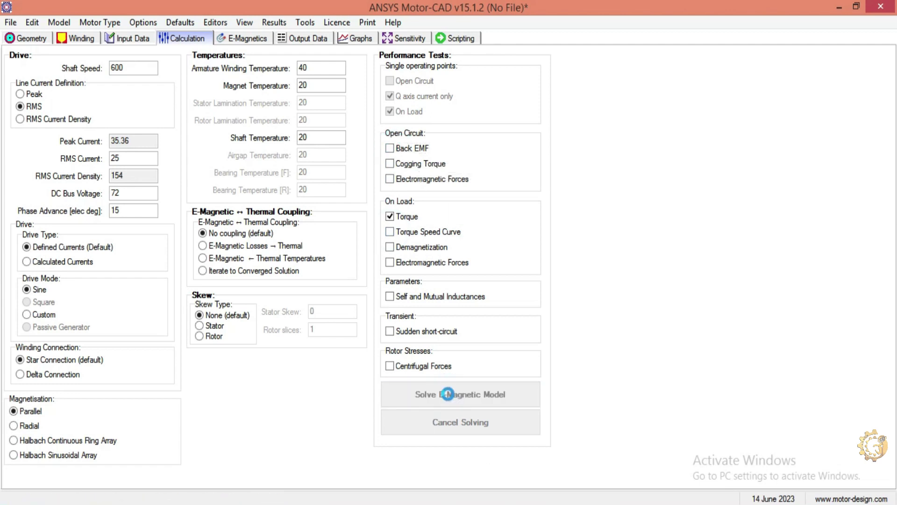
Step: Animate the FEA flux plot, review OnLoadLoss_result_1.mes losses, then load StaticLoad_result_1.mes
{"action": "left_click", "coordinate": [241, 38]}
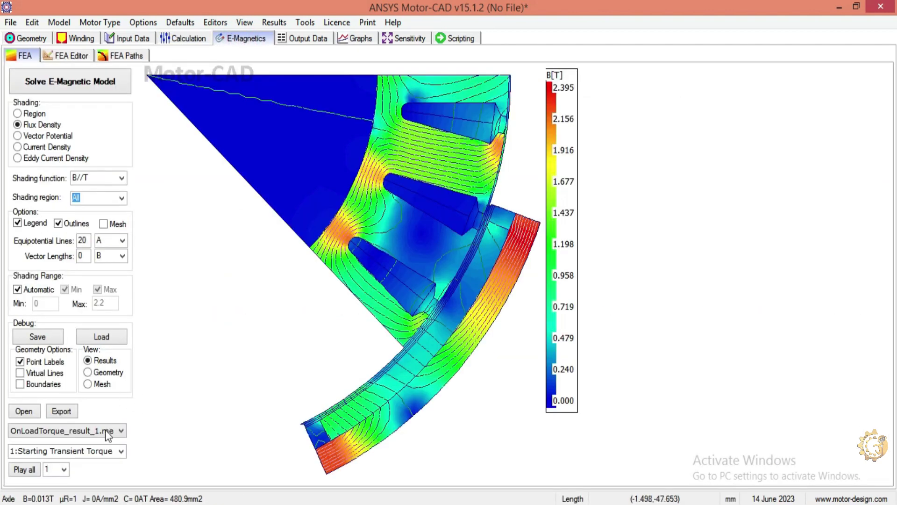
{"action": "left_click", "coordinate": [29, 471]}
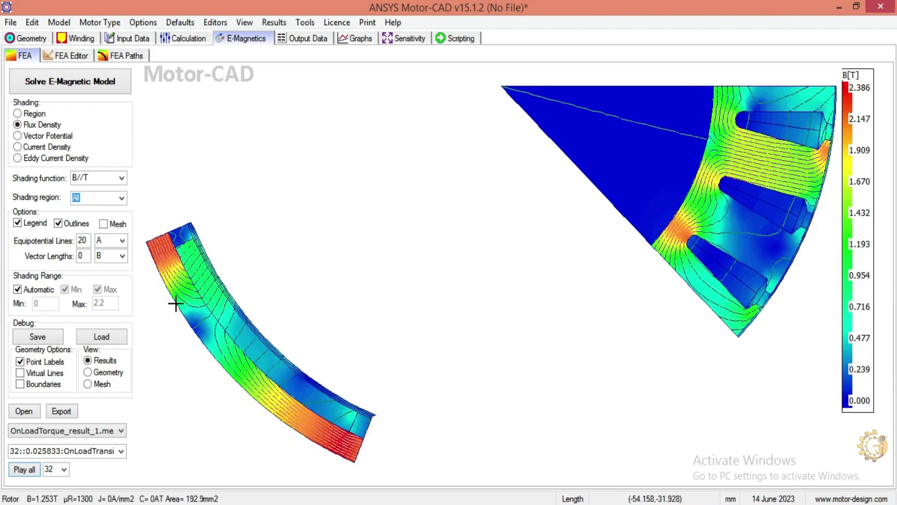
{"action": "left_click", "coordinate": [85, 430]}
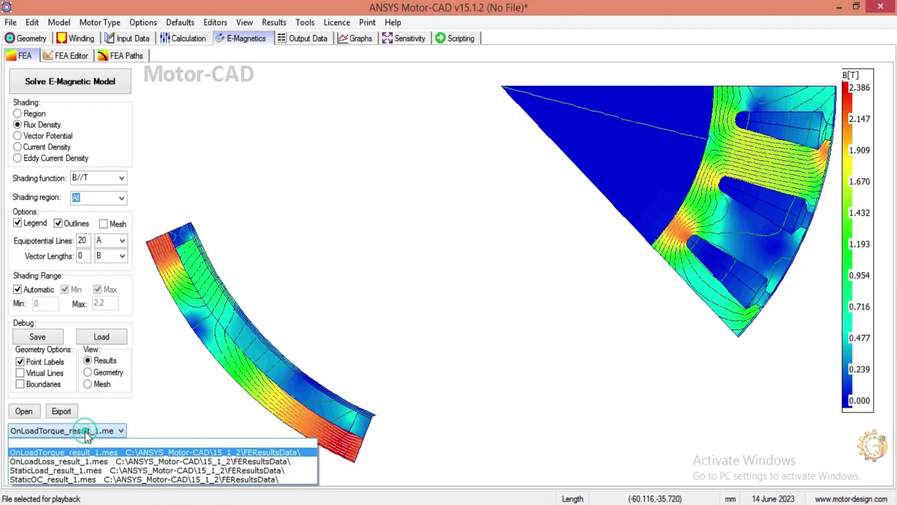
{"action": "left_click", "coordinate": [79, 455]}
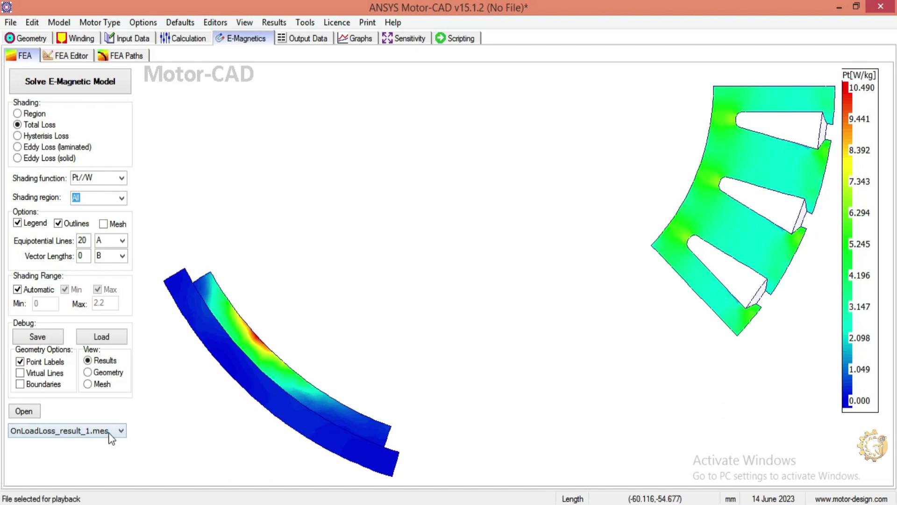
{"action": "left_click", "coordinate": [109, 433]}
{"action": "left_click", "coordinate": [99, 470]}
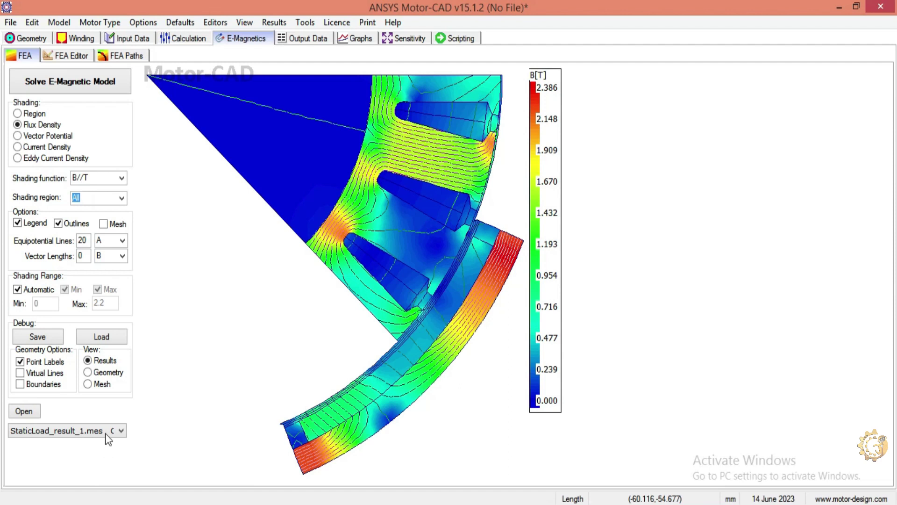
Step: Try the shading modes: vector potential, current density, eddy current, region and flux density
{"action": "left_click", "coordinate": [27, 136]}
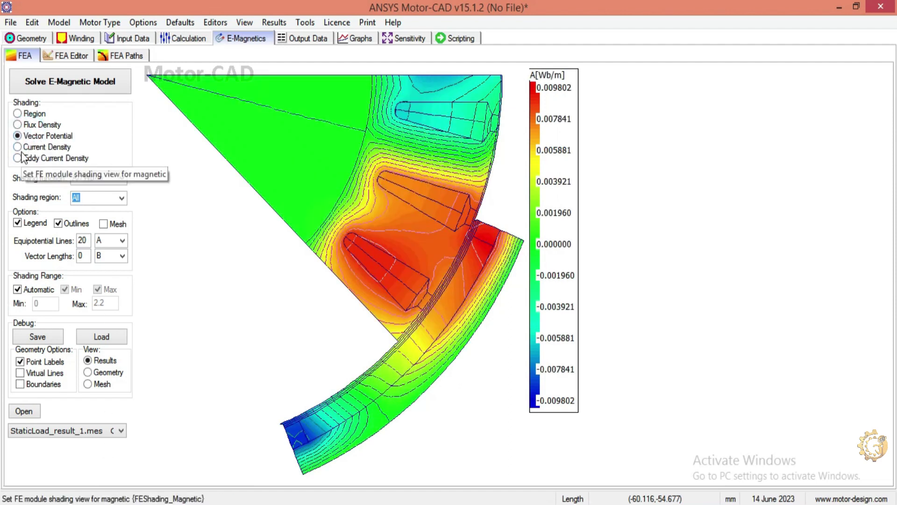
{"action": "left_click", "coordinate": [19, 147]}
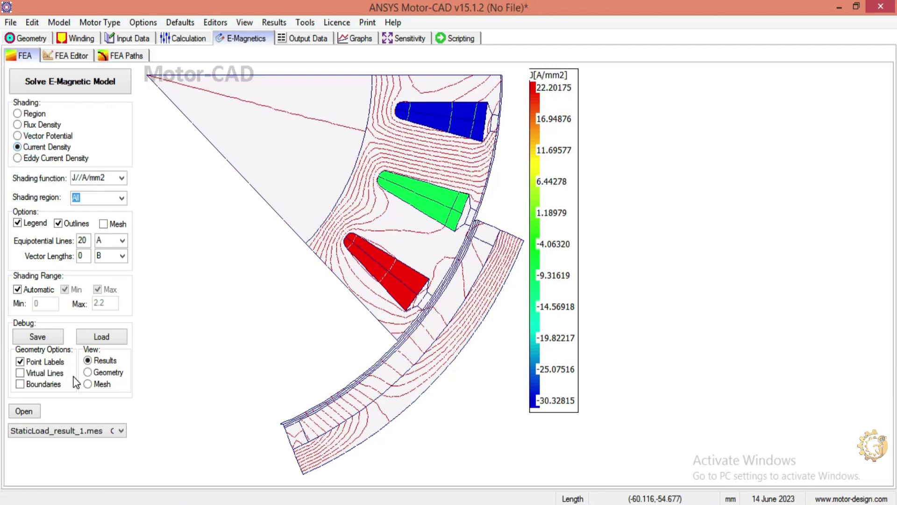
{"action": "left_click", "coordinate": [18, 158]}
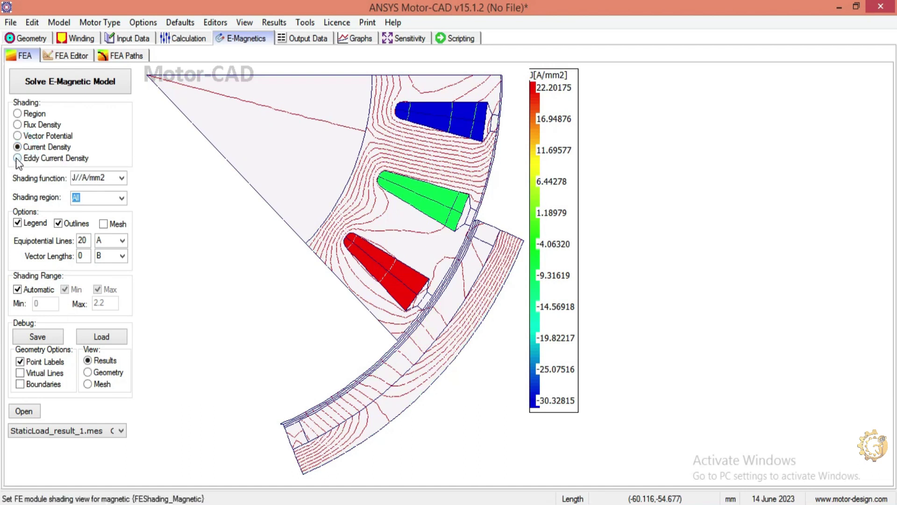
{"action": "left_click", "coordinate": [16, 117]}
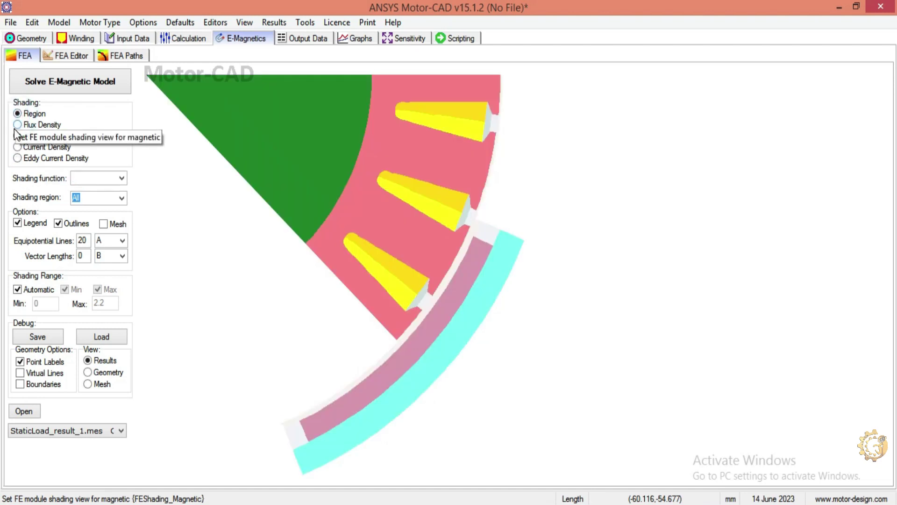
{"action": "left_click", "coordinate": [17, 124]}
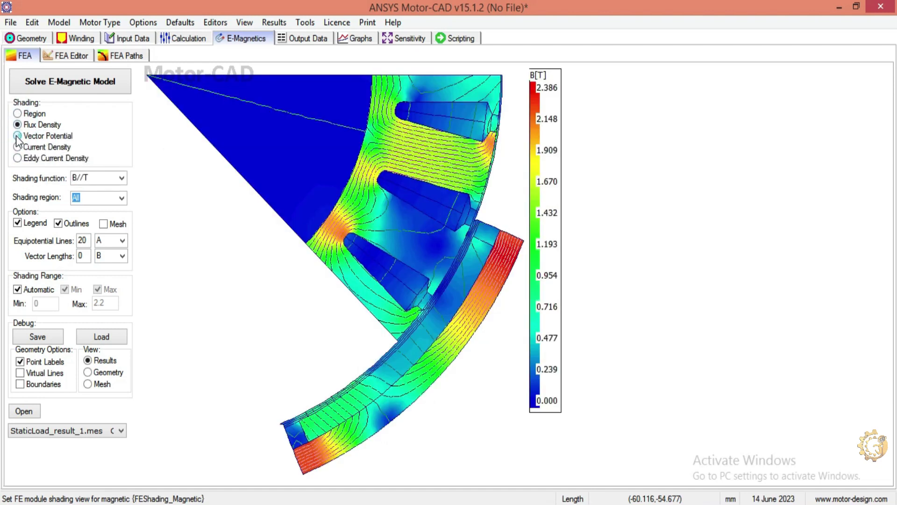
{"action": "left_click", "coordinate": [18, 135]}
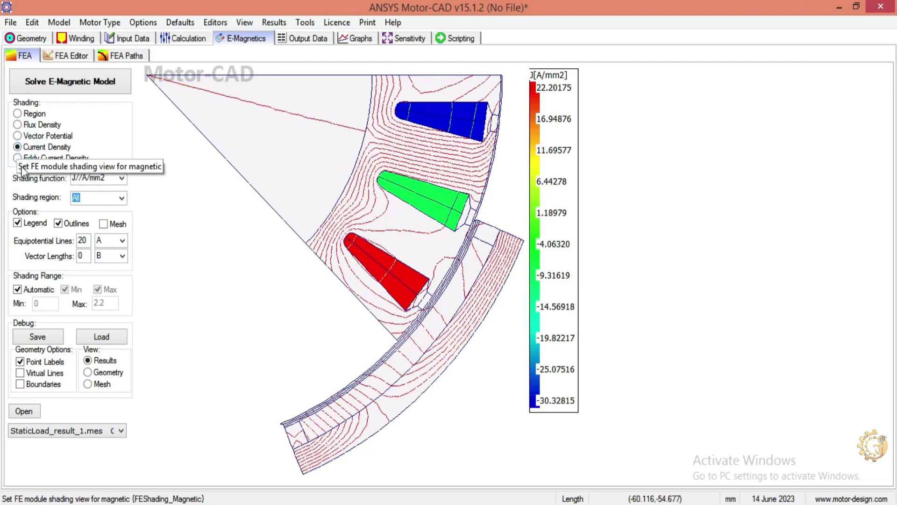
{"action": "left_click", "coordinate": [17, 159]}
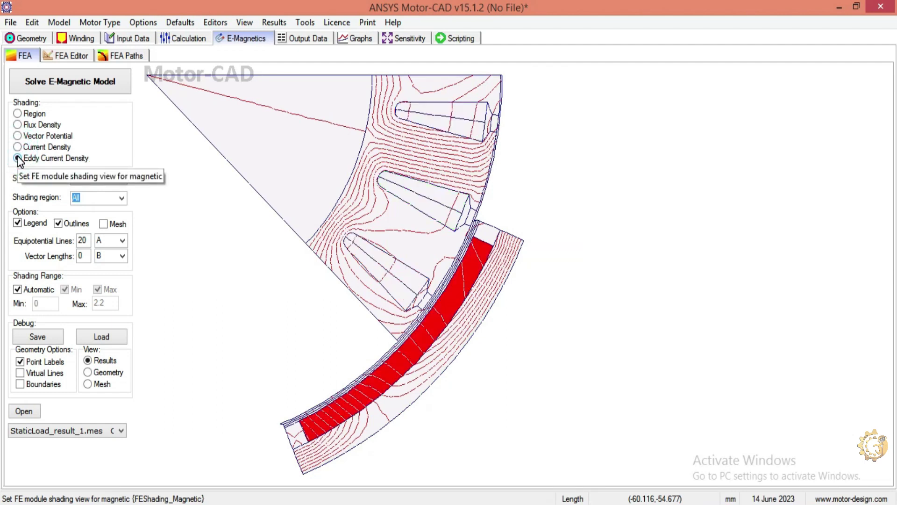
Step: Toggle virtual lines and boundaries off, keep StaticLoad result, and shade by flux density
{"action": "left_click", "coordinate": [40, 377]}
{"action": "left_click", "coordinate": [39, 374]}
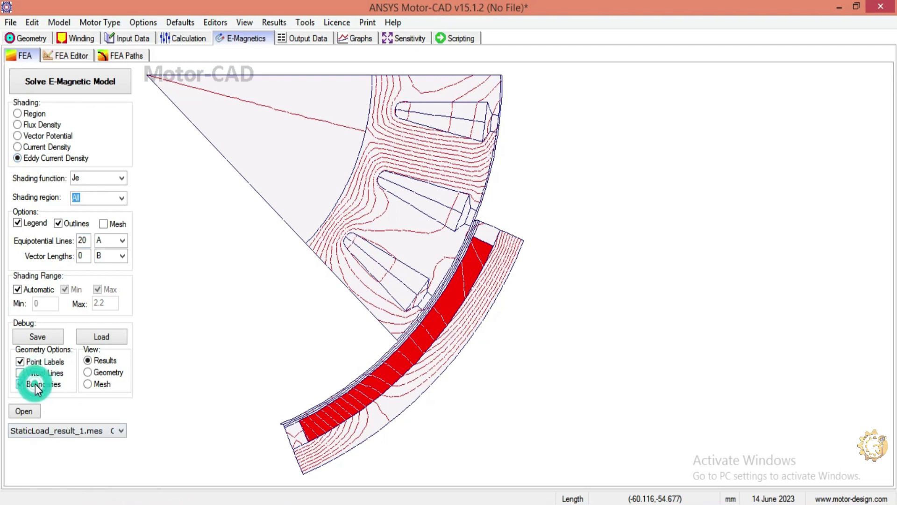
{"action": "left_click", "coordinate": [35, 384]}
{"action": "left_click", "coordinate": [67, 431]}
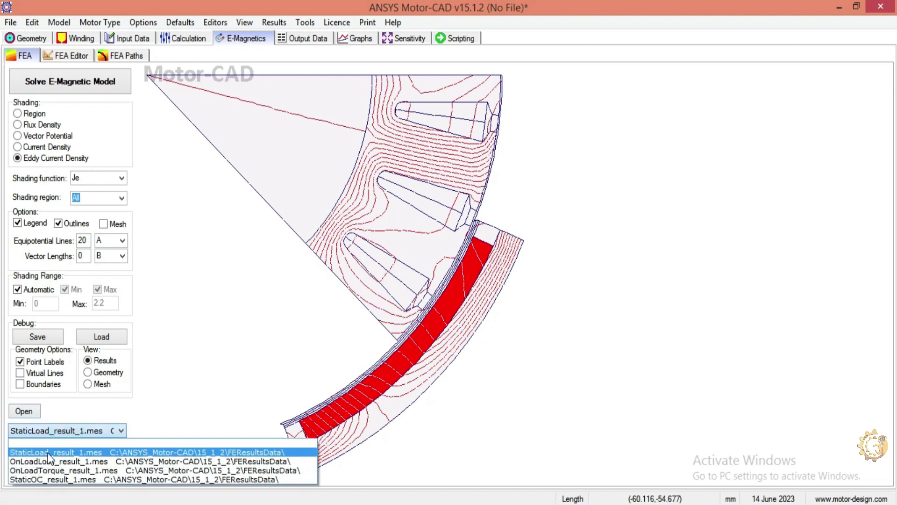
{"action": "left_click", "coordinate": [49, 452]}
{"action": "left_click", "coordinate": [27, 124]}
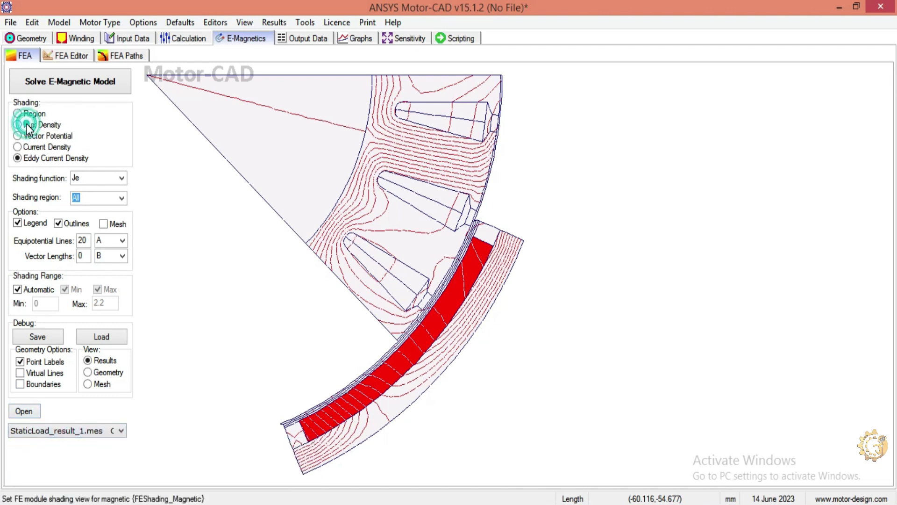
Step: Load OnLoadTorque_result_1.mes and show the OnLoadTransient 0.025 s step
{"action": "left_click", "coordinate": [75, 431]}
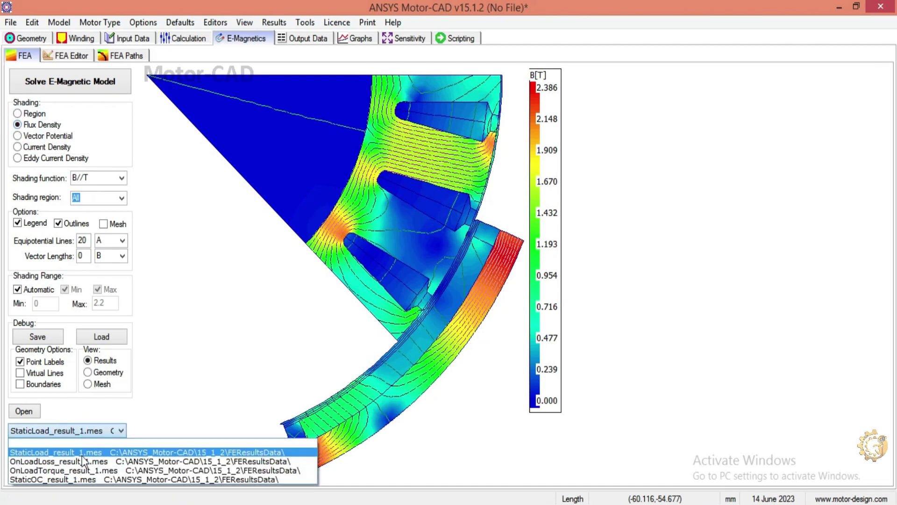
{"action": "left_click", "coordinate": [80, 471]}
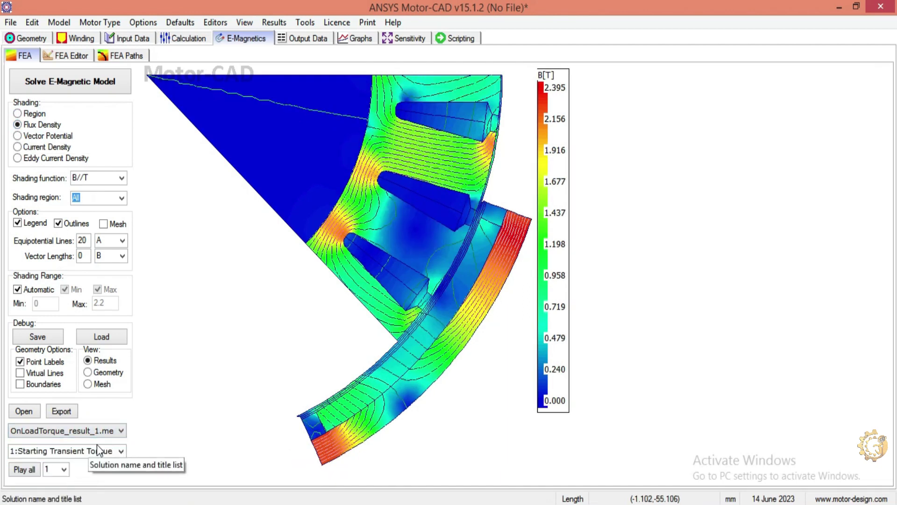
{"action": "left_click", "coordinate": [121, 450]}
{"action": "scroll", "coordinate": [89, 486], "scroll_direction": "down", "scroll_amount": 7}
{"action": "scroll", "coordinate": [88, 499], "scroll_direction": "down", "scroll_amount": 2}
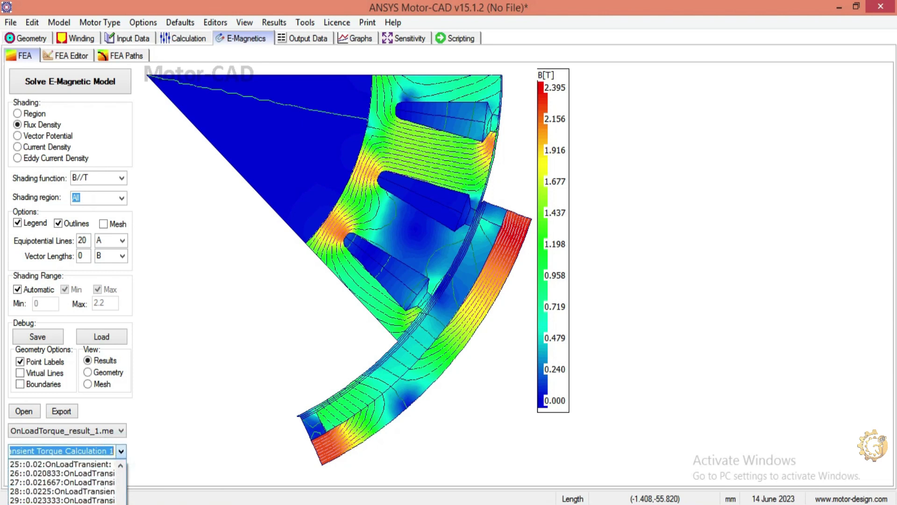
{"action": "left_click", "coordinate": [159, 465]}
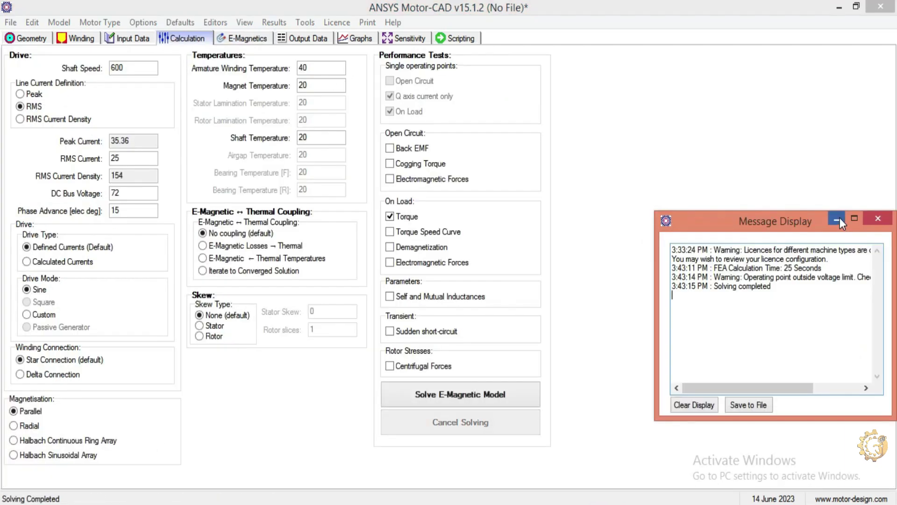
Step: Browse Harmonics, Data and Summary graphs, ending on Currents and Terminal Voltages plots
{"action": "left_click", "coordinate": [358, 38]}
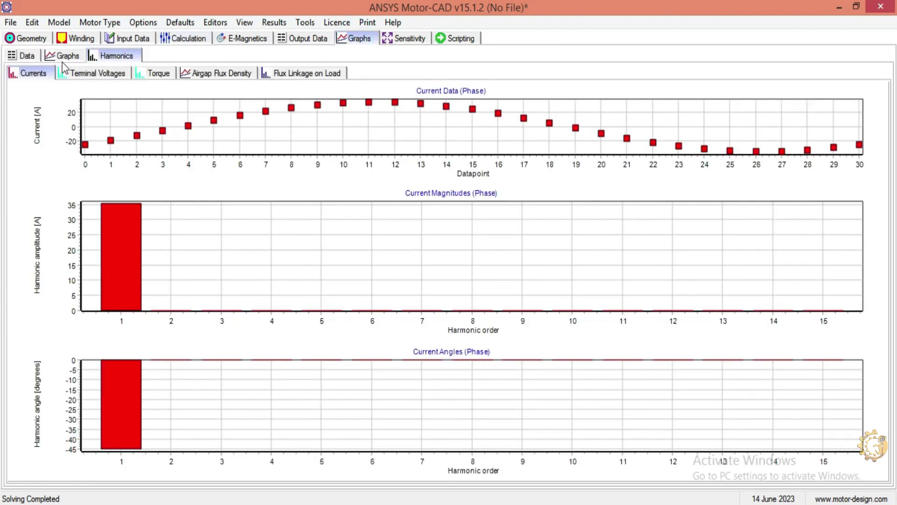
{"action": "left_click", "coordinate": [27, 55]}
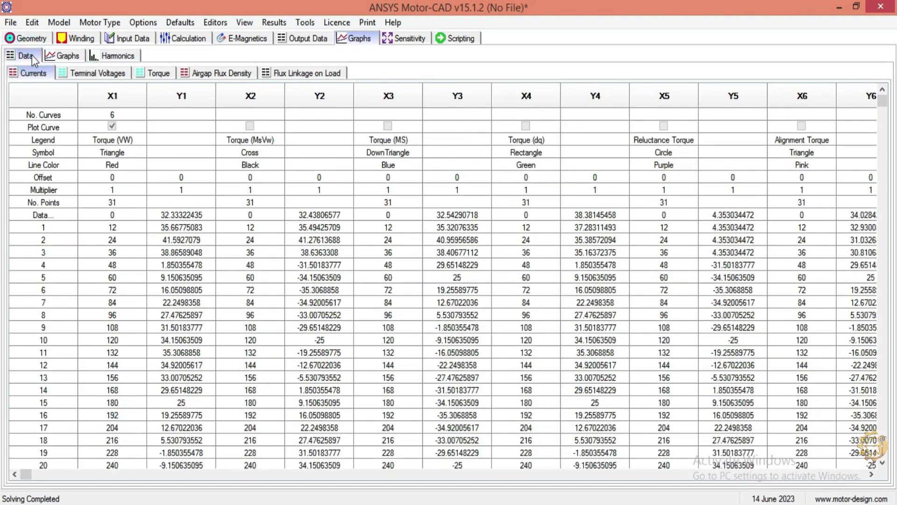
{"action": "left_click", "coordinate": [68, 54]}
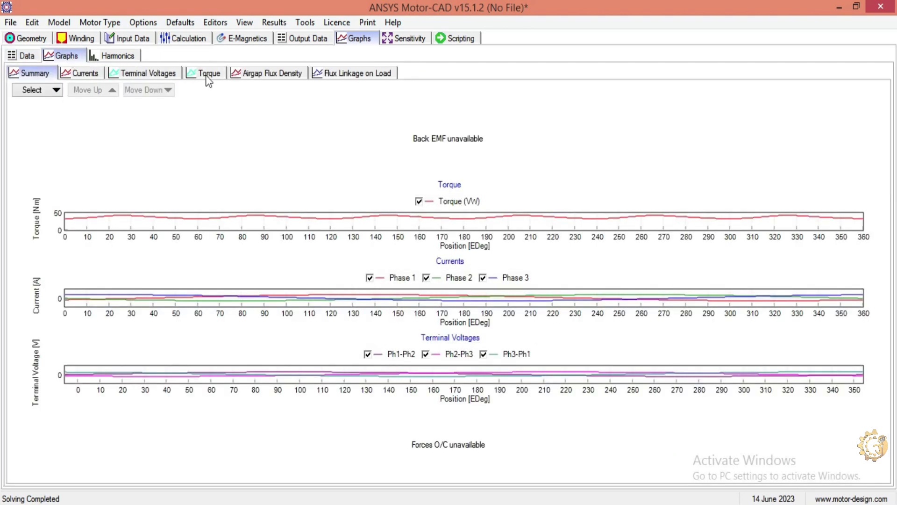
{"action": "left_click", "coordinate": [80, 73]}
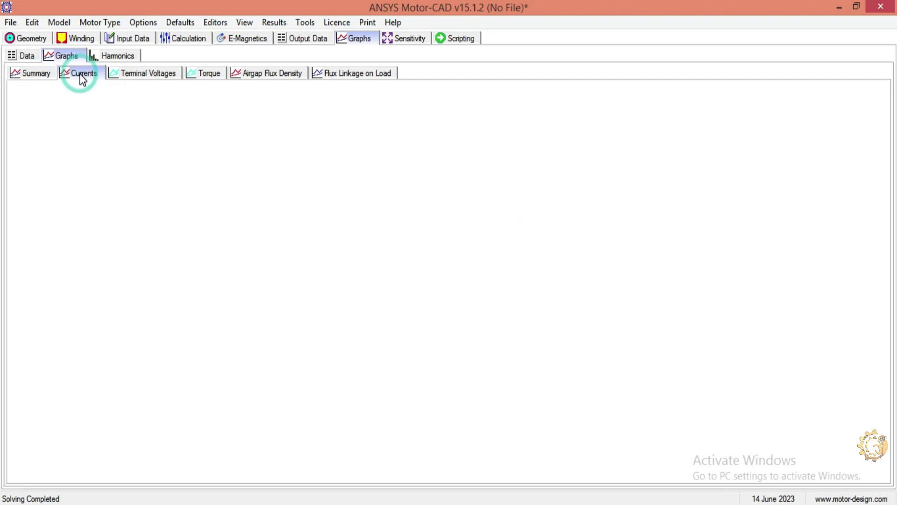
{"action": "left_click", "coordinate": [136, 75]}
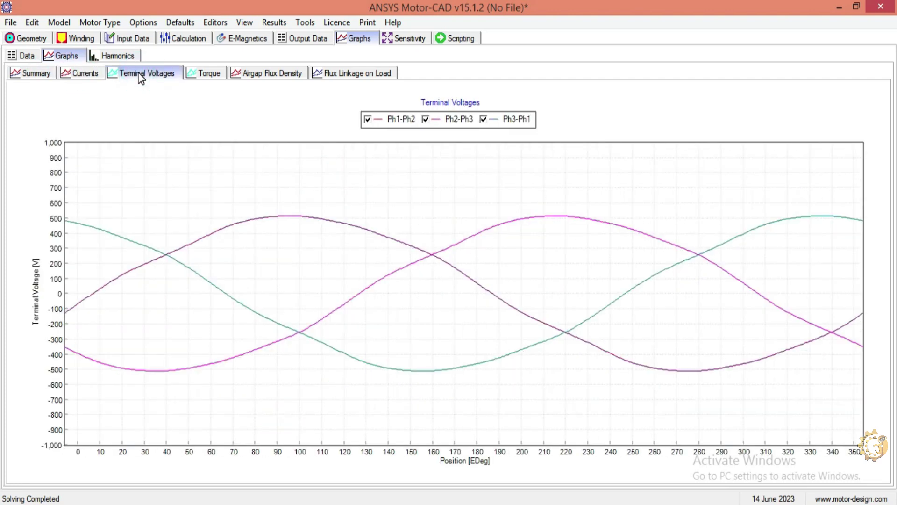